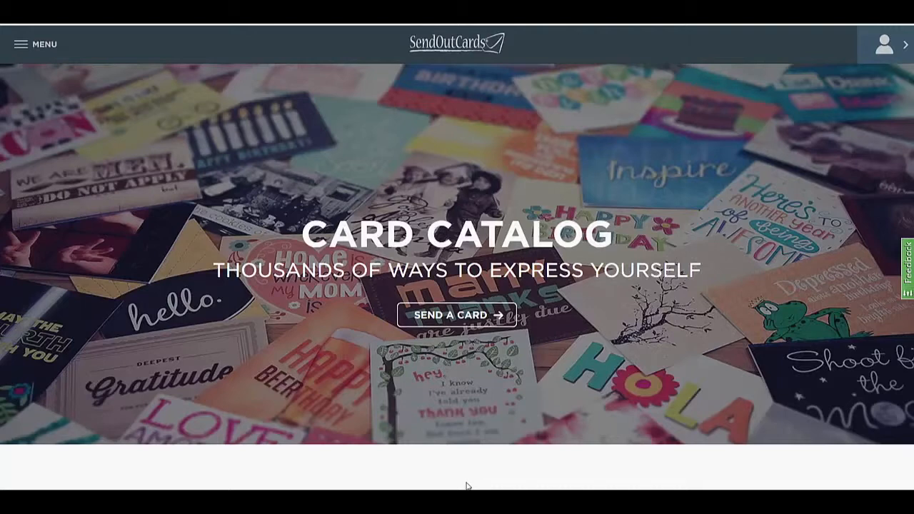
Step: Create a new campaign from the campaigns list and name it "Birthday Clients"
{"action": "left_click", "coordinate": [23, 47]}
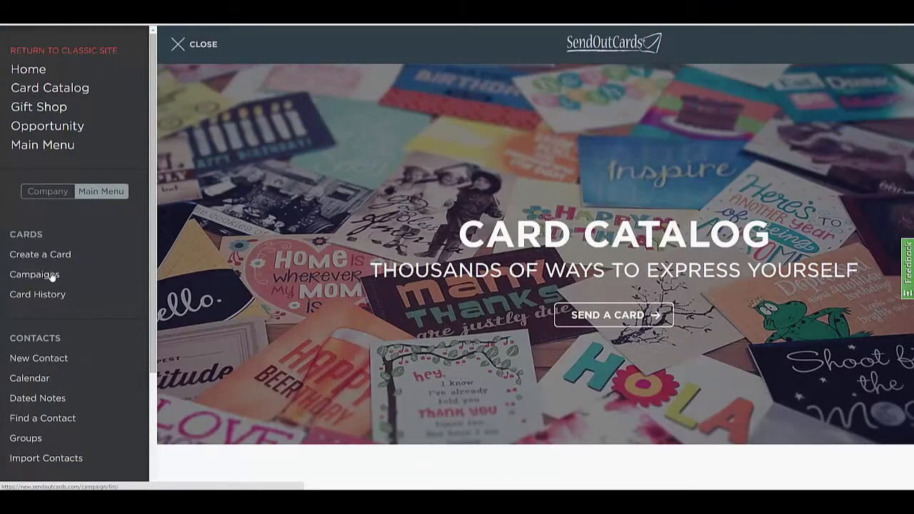
{"action": "left_click", "coordinate": [41, 276]}
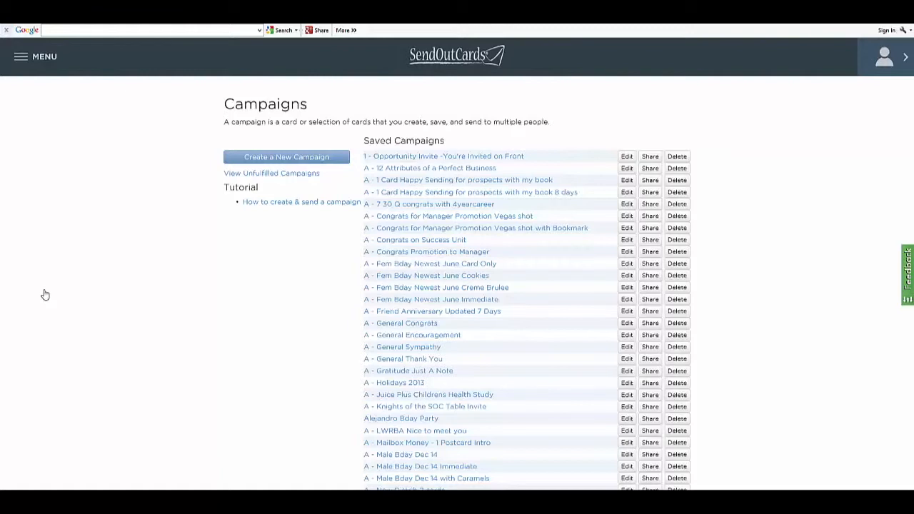
{"action": "left_click", "coordinate": [287, 162]}
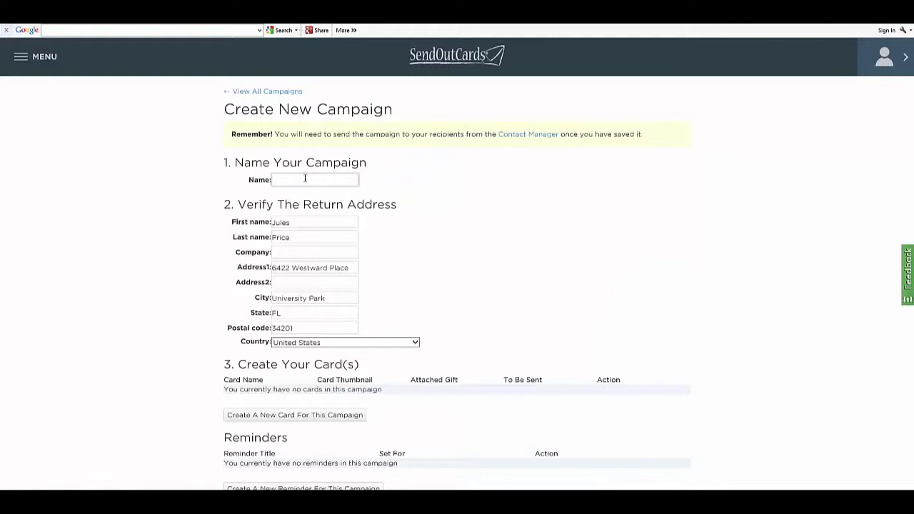
{"action": "type", "text": "Birthday Clients"}
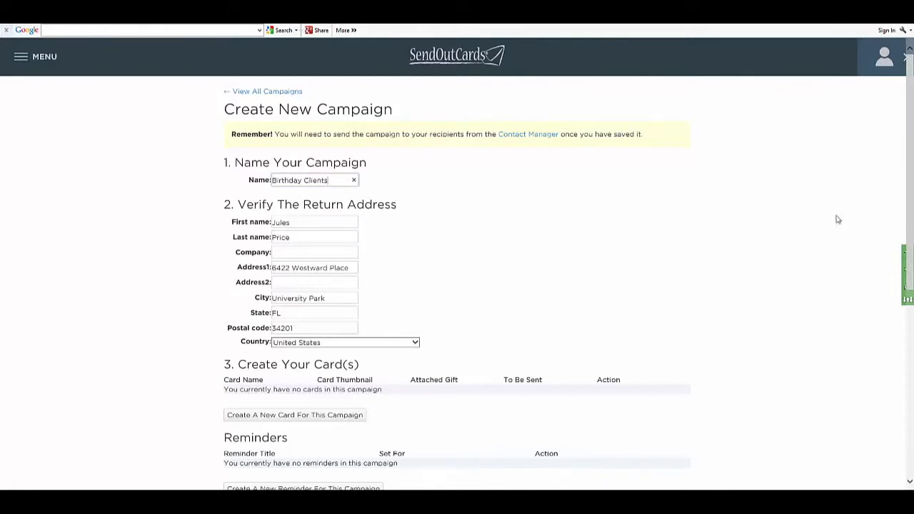
Step: Add a new card named Card 1 to the campaign, using the floral "Happy Birthday" birthday design as a 2 Panel Card
{"action": "left_click_drag", "start_coordinate": [907, 165], "coordinate": [910, 208]}
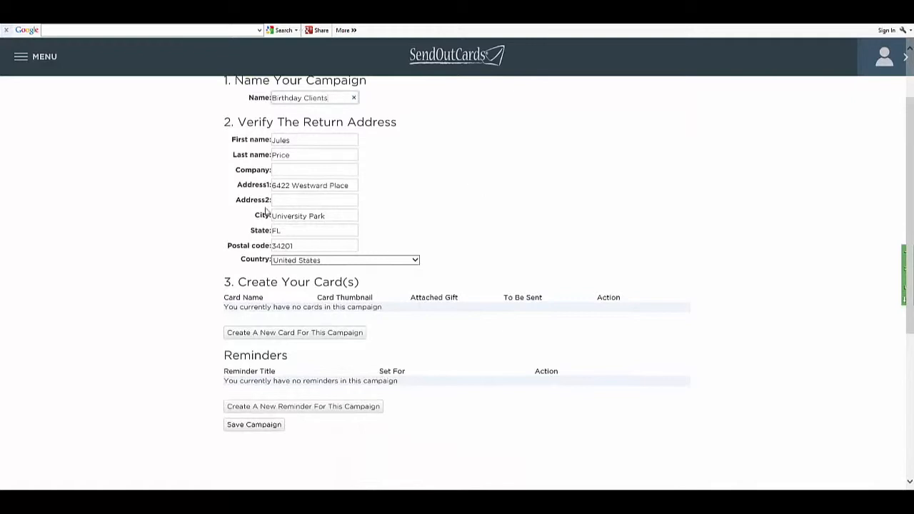
{"action": "left_click", "coordinate": [285, 336]}
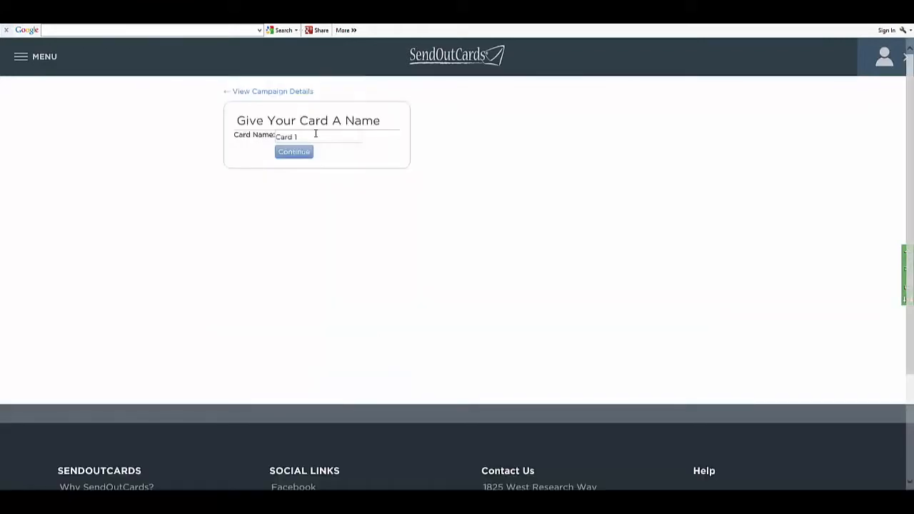
{"action": "left_click", "coordinate": [298, 154]}
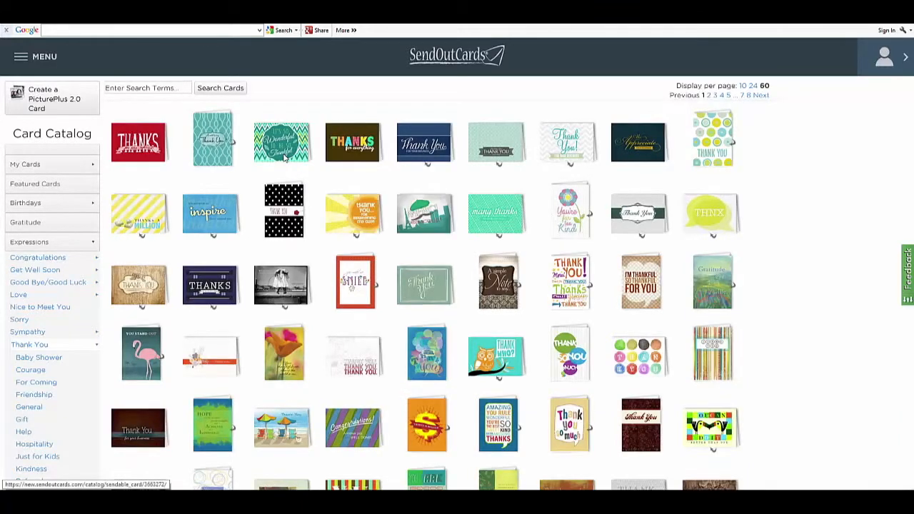
{"action": "left_click", "coordinate": [30, 205]}
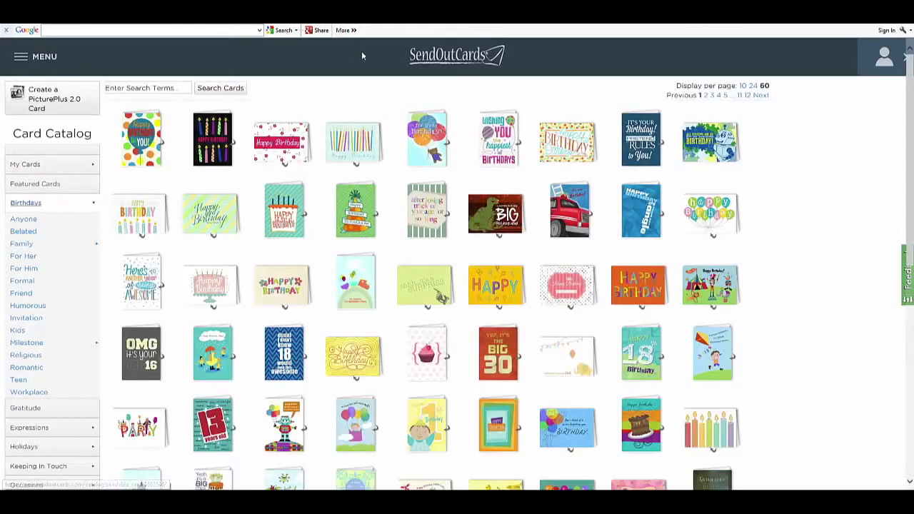
{"action": "left_click", "coordinate": [281, 142]}
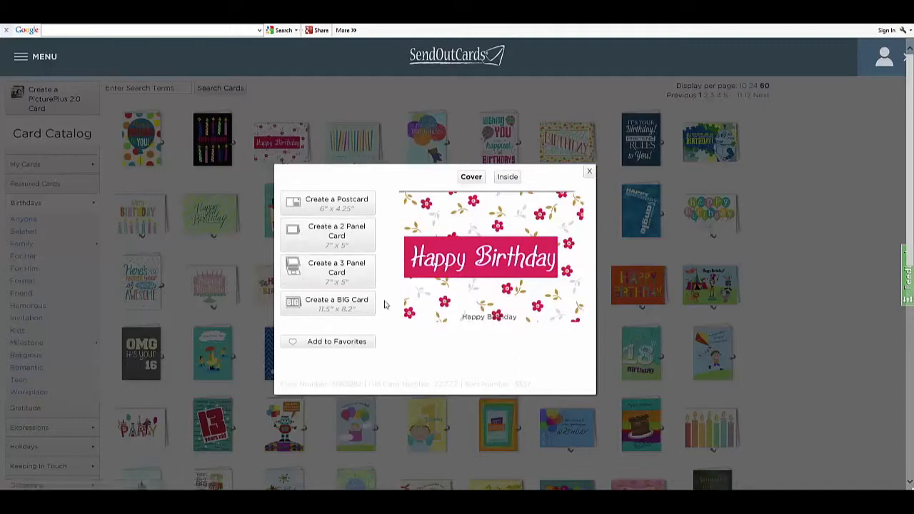
{"action": "left_click", "coordinate": [328, 237]}
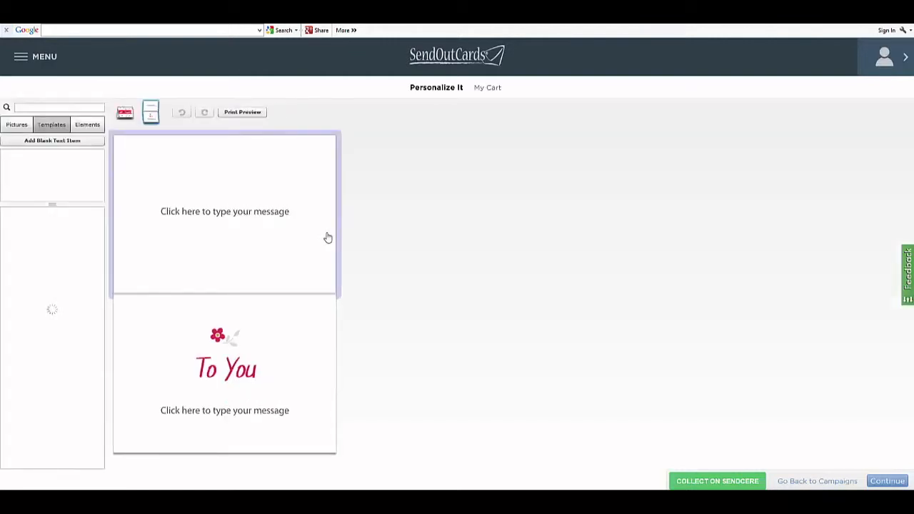
Step: Write the message under "To You": the First Name placeholder, "Happy Birthday! Thinking of you!" and the sender's first name on separate lines
{"action": "left_click", "coordinate": [170, 414]}
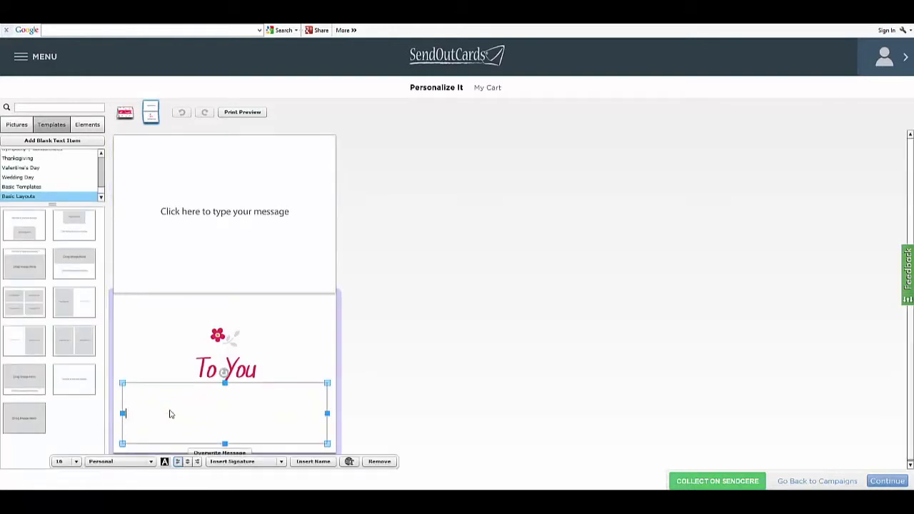
{"action": "left_click", "coordinate": [313, 462]}
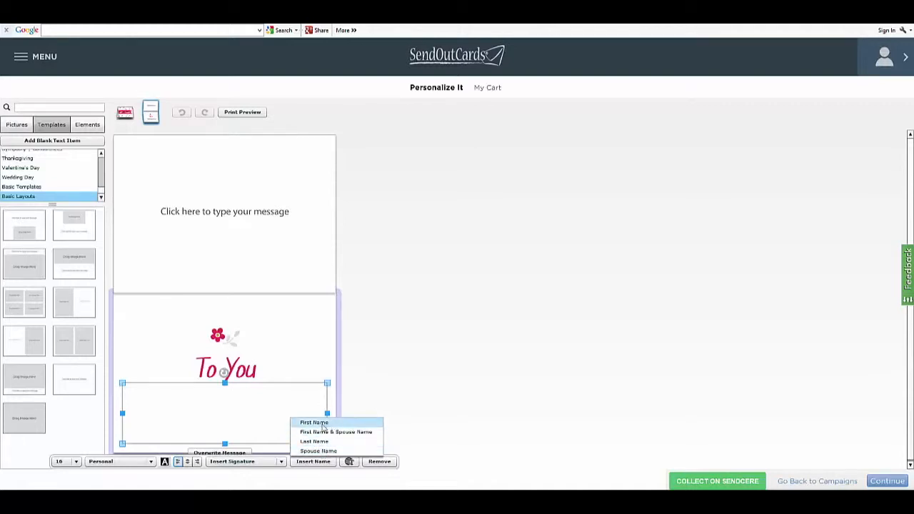
{"action": "left_click", "coordinate": [320, 421]}
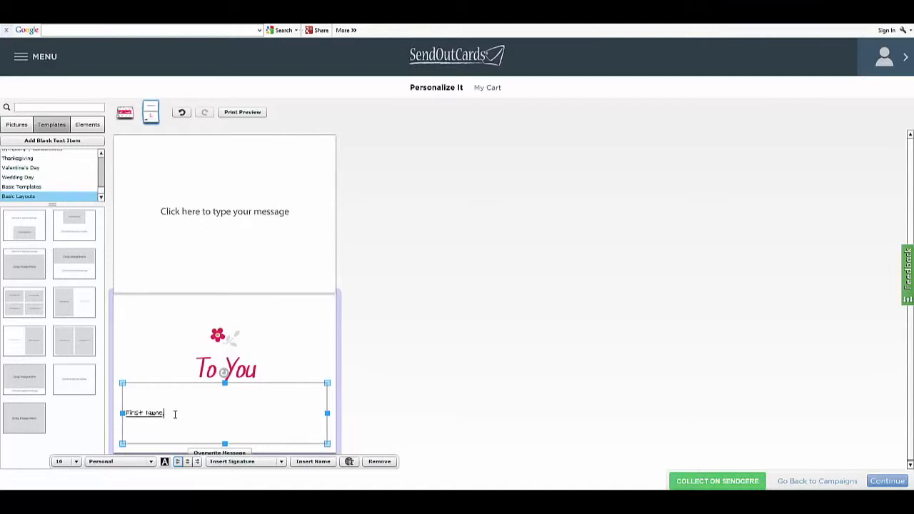
{"action": "key", "text": "Return"}
{"action": "key", "text": "Return"}
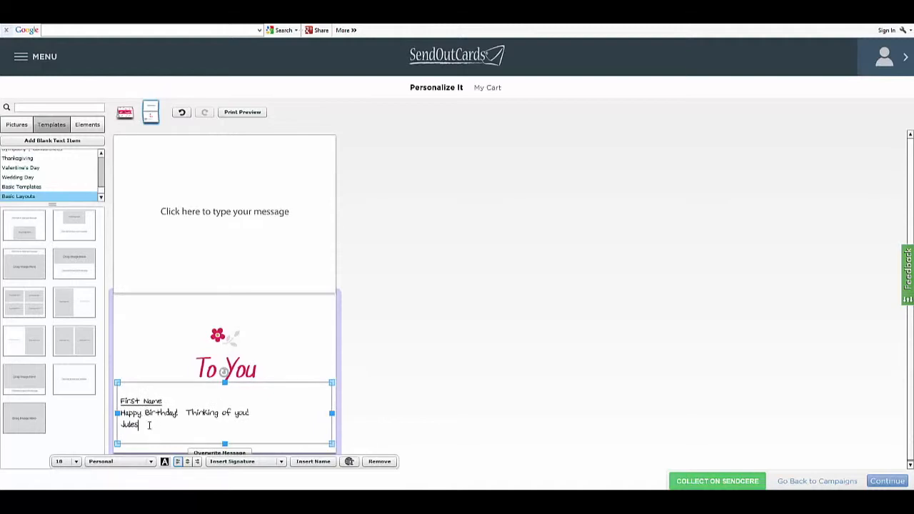
Step: Try centring the whole message under "To You", return it to left alignment and deselect it
{"action": "left_click_drag", "start_coordinate": [149, 426], "coordinate": [112, 400]}
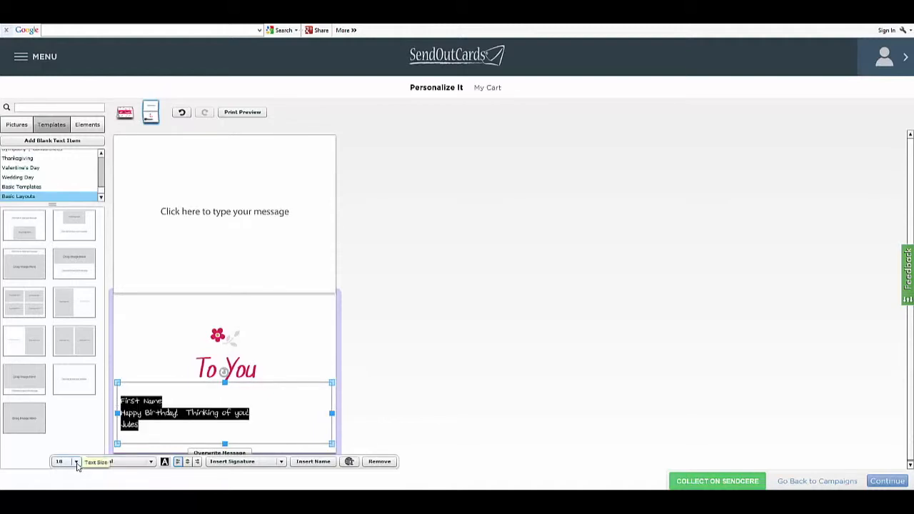
{"action": "left_click", "coordinate": [187, 462]}
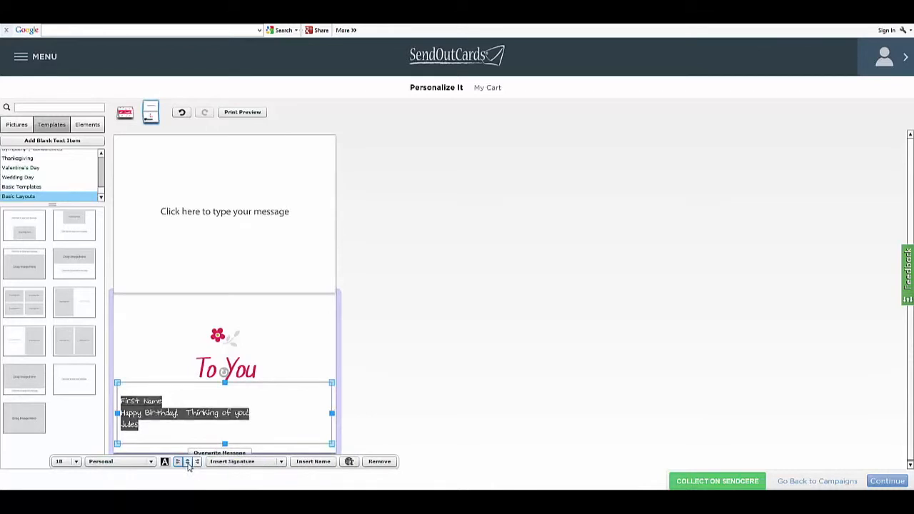
{"action": "left_click", "coordinate": [177, 462]}
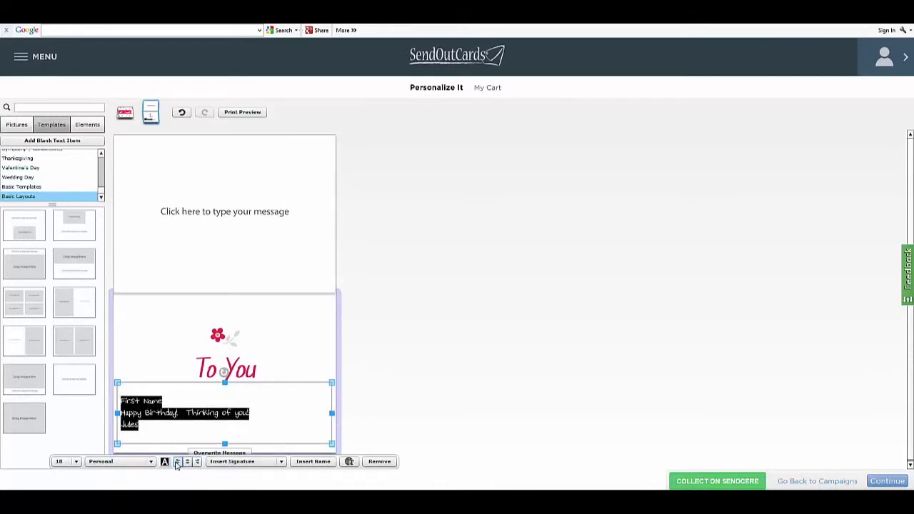
{"action": "left_click", "coordinate": [296, 404]}
{"action": "left_click", "coordinate": [437, 312]}
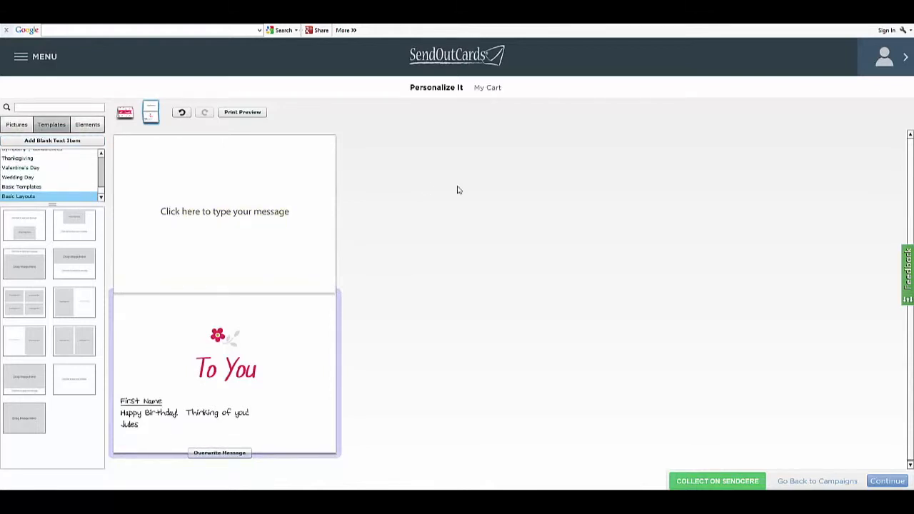
Step: Continue without a gift and save the card back to the campaign with its send time set to Birthday
{"action": "left_click", "coordinate": [886, 482]}
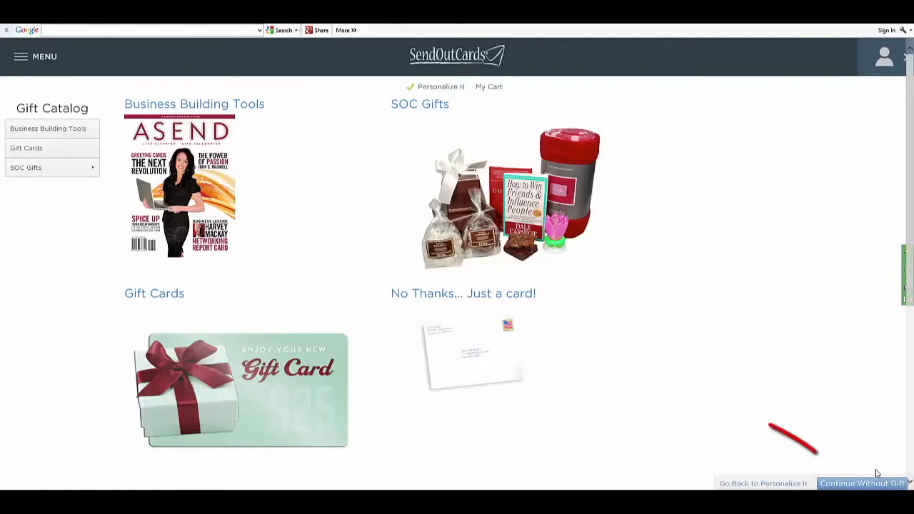
{"action": "left_click", "coordinate": [869, 485]}
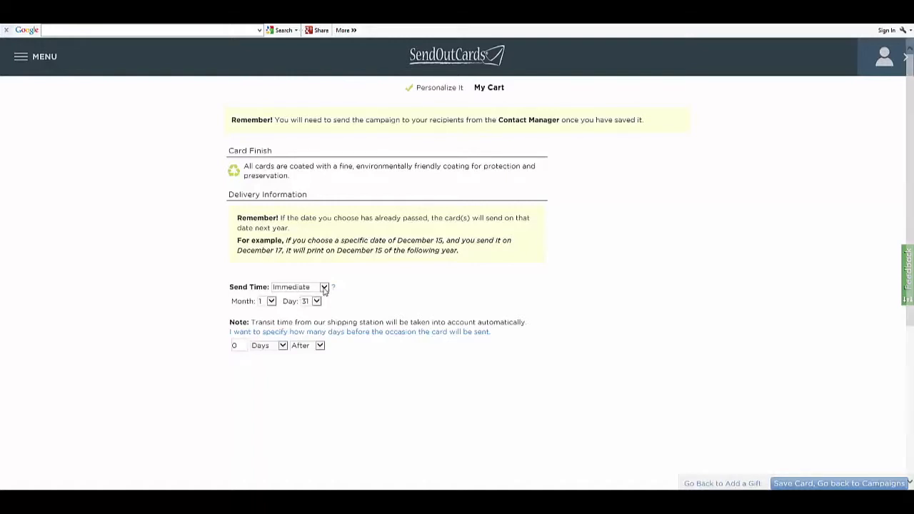
{"action": "left_click", "coordinate": [296, 289]}
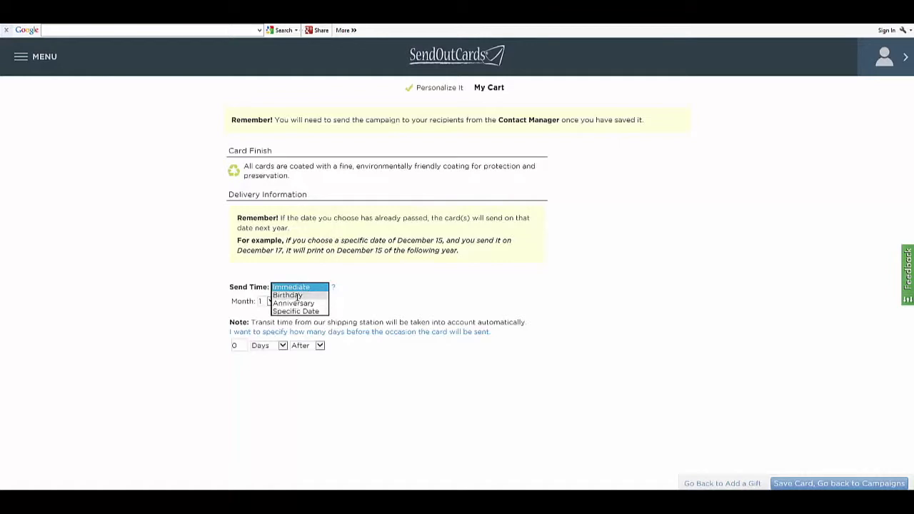
{"action": "left_click", "coordinate": [298, 296]}
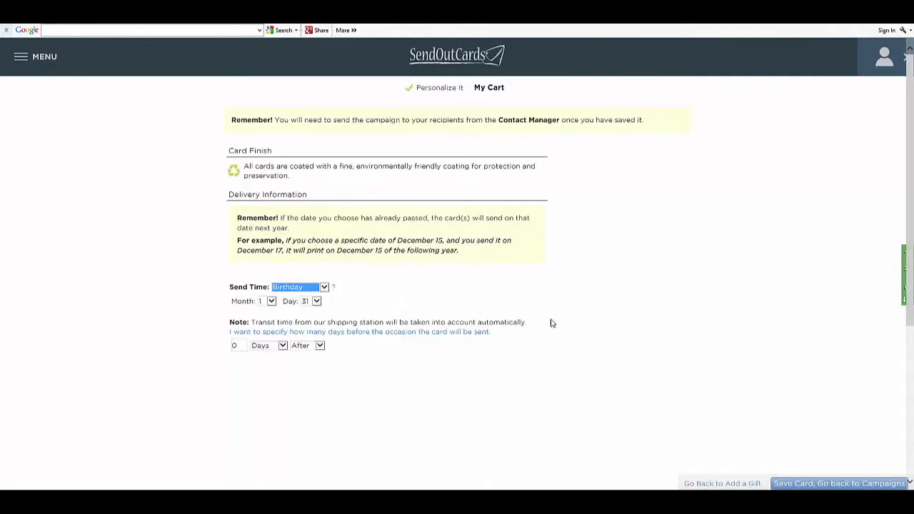
{"action": "left_click", "coordinate": [842, 483]}
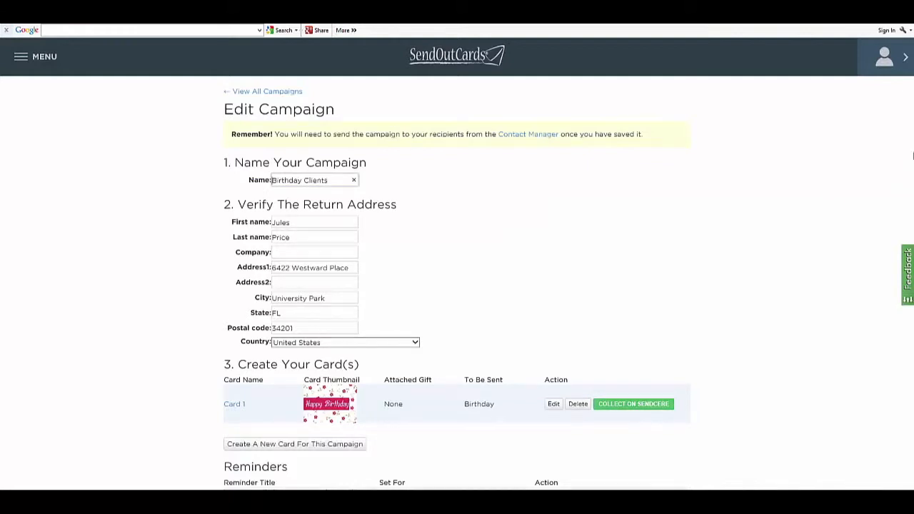
Step: Search the contact manager for contacts with a February birthday, with spouses and children included
{"action": "scroll", "coordinate": [325, 288], "scroll_direction": "down", "scroll_amount": 2}
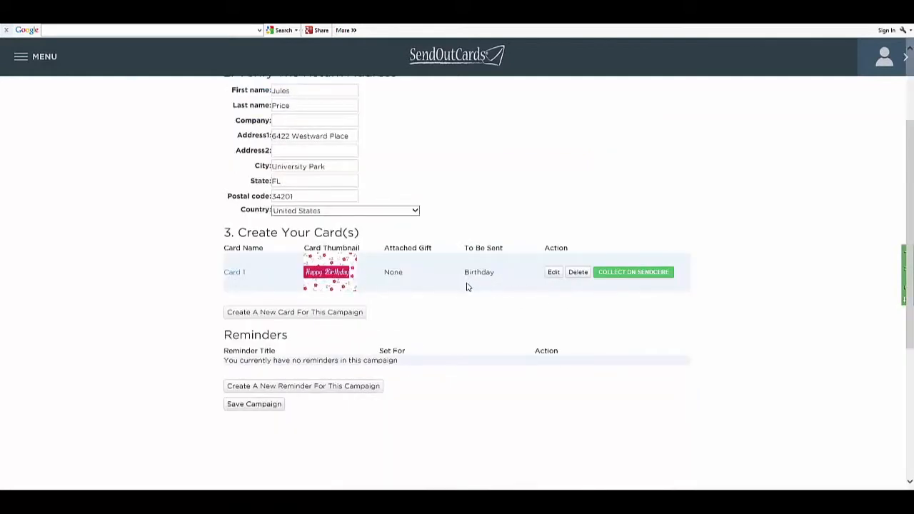
{"action": "scroll", "coordinate": [763, 257], "scroll_direction": "up", "scroll_amount": 2}
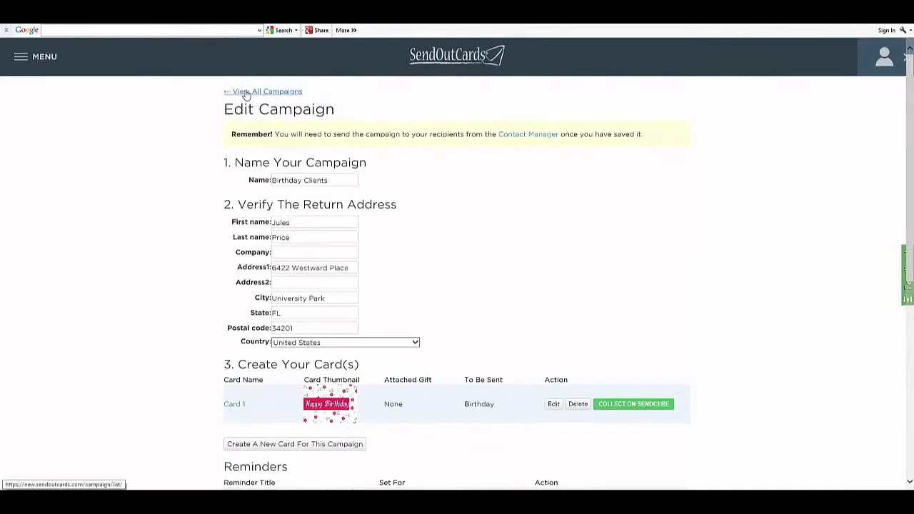
{"action": "left_click", "coordinate": [22, 58]}
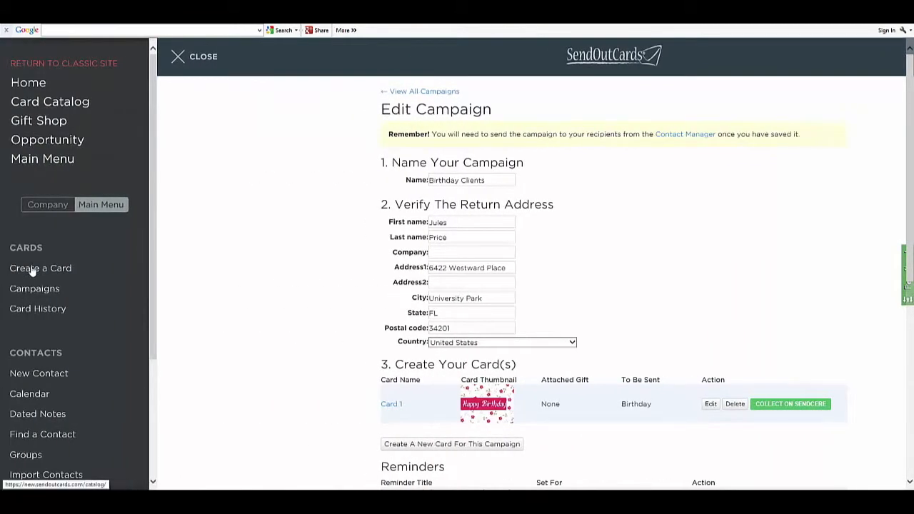
{"action": "left_click", "coordinate": [27, 435]}
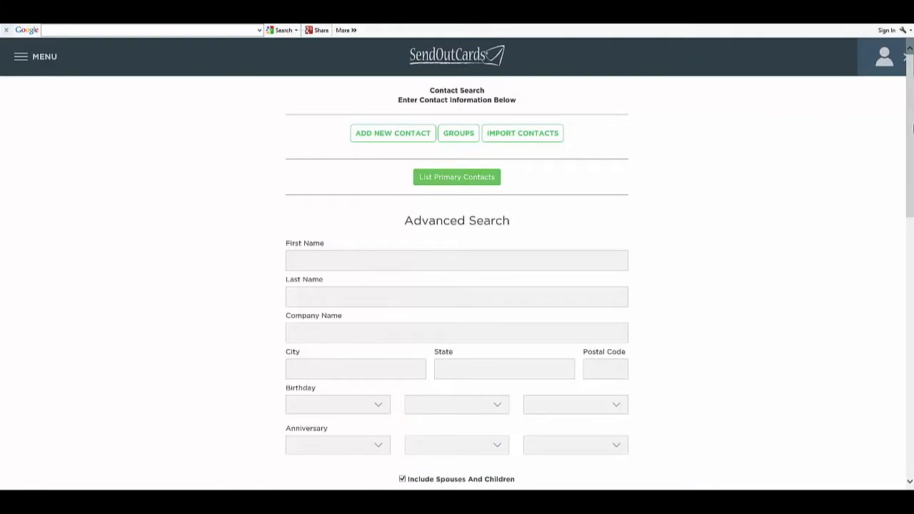
{"action": "mouse_move", "coordinate": [910, 148]}
{"action": "left_mouse_down"}
{"action": "mouse_move", "coordinate": [910, 244]}
{"action": "mouse_move", "coordinate": [908, 163]}
{"action": "left_mouse_up"}
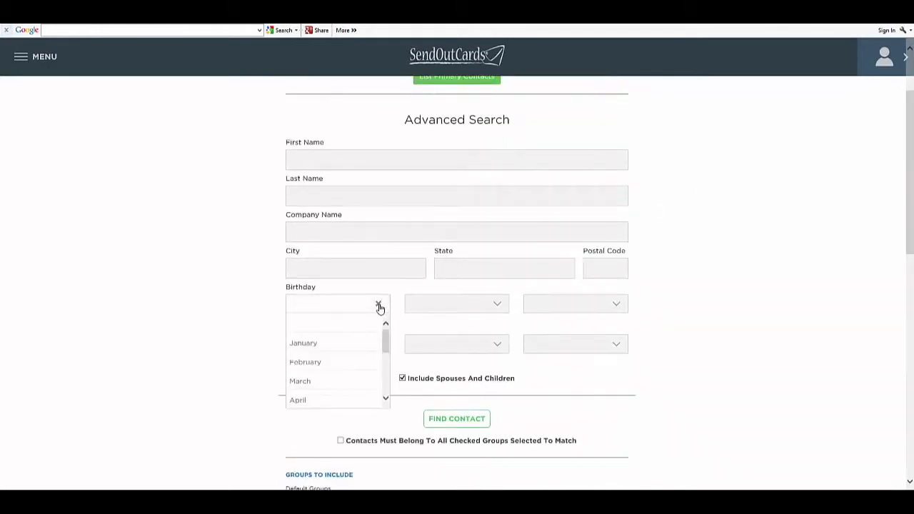
{"action": "left_click", "coordinate": [379, 308]}
{"action": "left_click", "coordinate": [322, 366]}
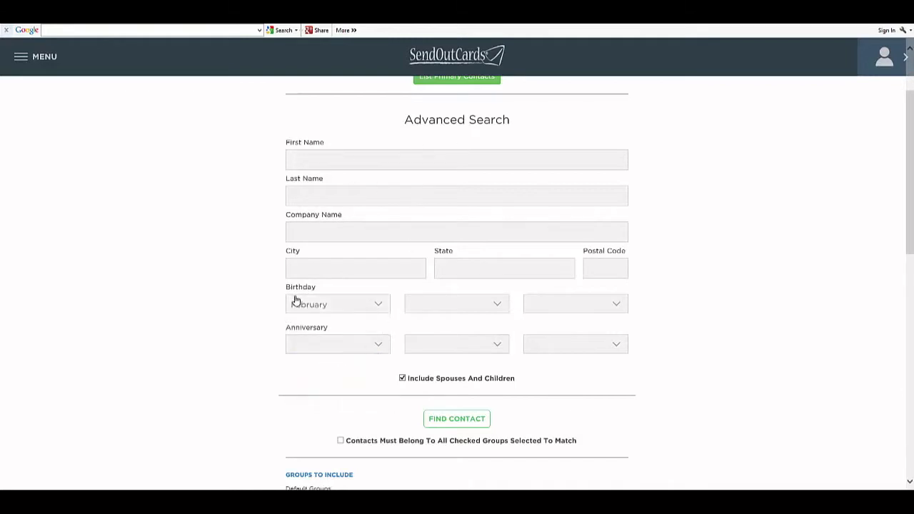
{"action": "left_click", "coordinate": [460, 420]}
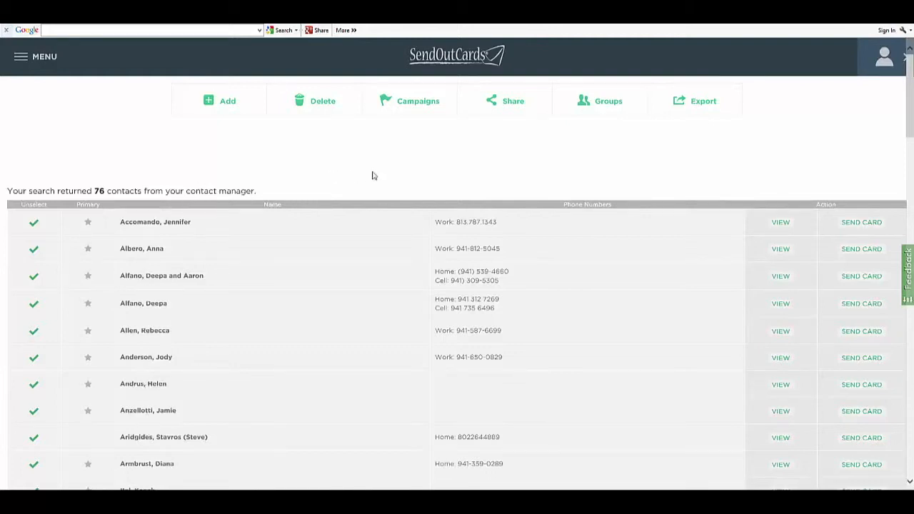
Step: Choose "Birthday Clients" as the campaign to send to the checked contacts
{"action": "left_click", "coordinate": [418, 102]}
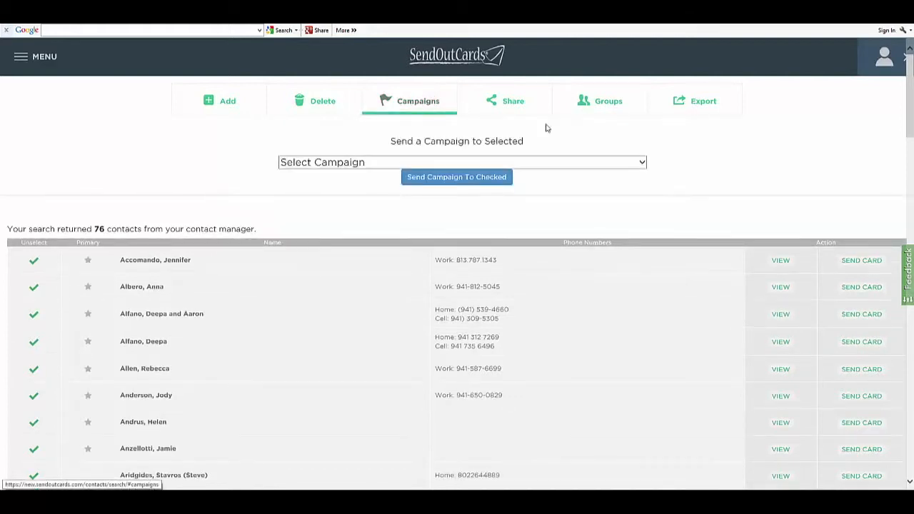
{"action": "left_click", "coordinate": [565, 165]}
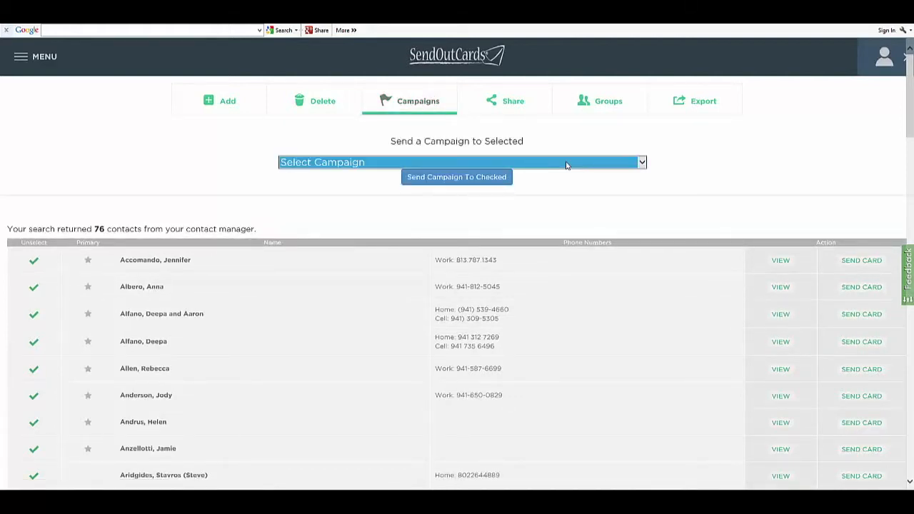
{"action": "left_click_drag", "start_coordinate": [641, 177], "coordinate": [640, 237]}
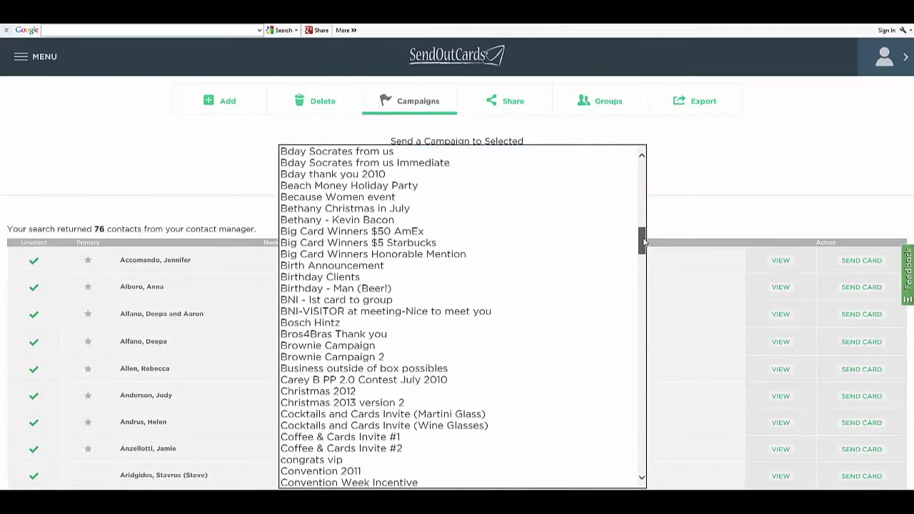
{"action": "left_click", "coordinate": [380, 278]}
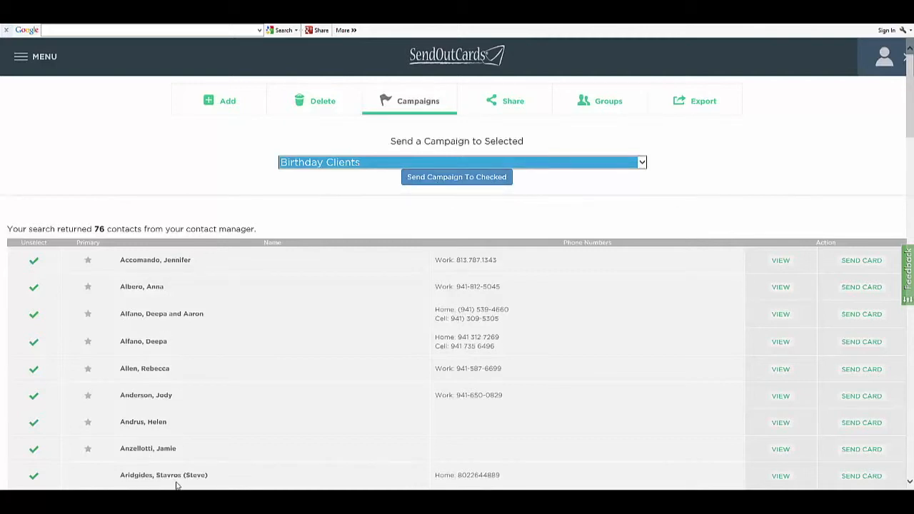
{"action": "left_click", "coordinate": [143, 137]}
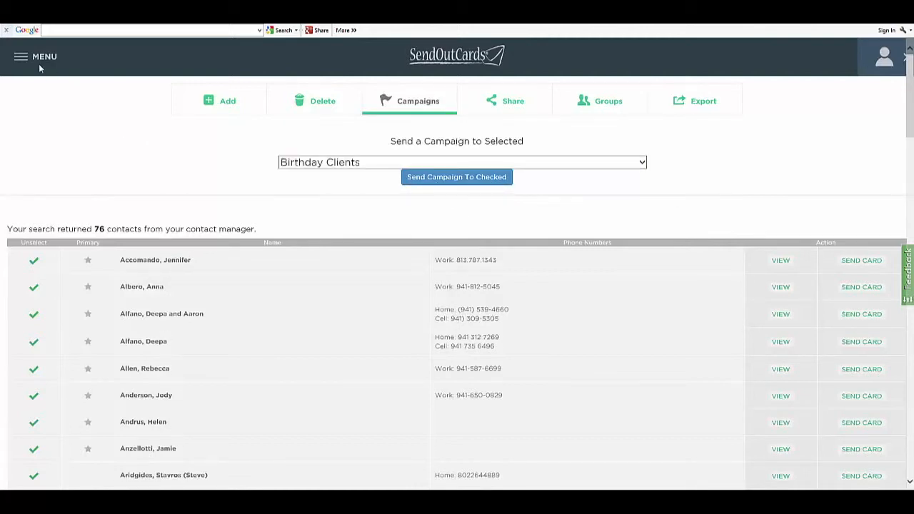
Step: Search the contact manager for contacts that belong only to the "Holiday 2014" group
{"action": "left_click", "coordinate": [20, 60]}
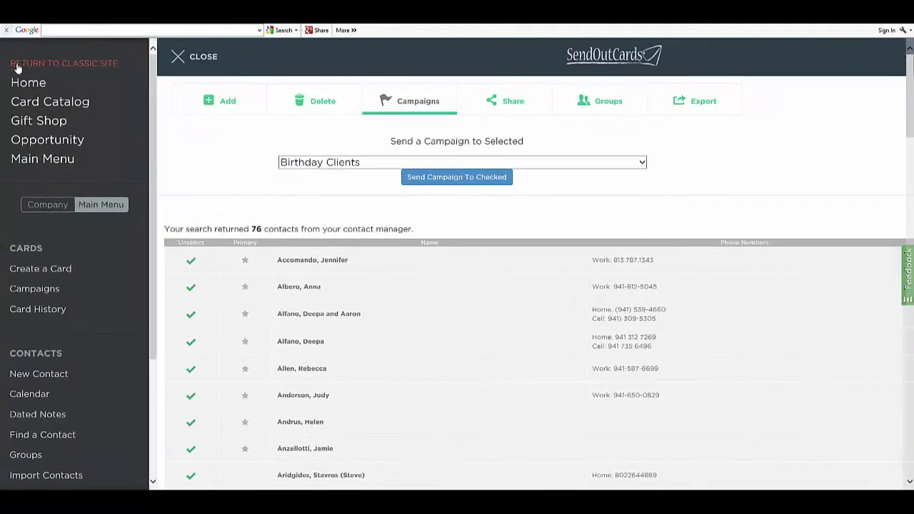
{"action": "left_click", "coordinate": [26, 436]}
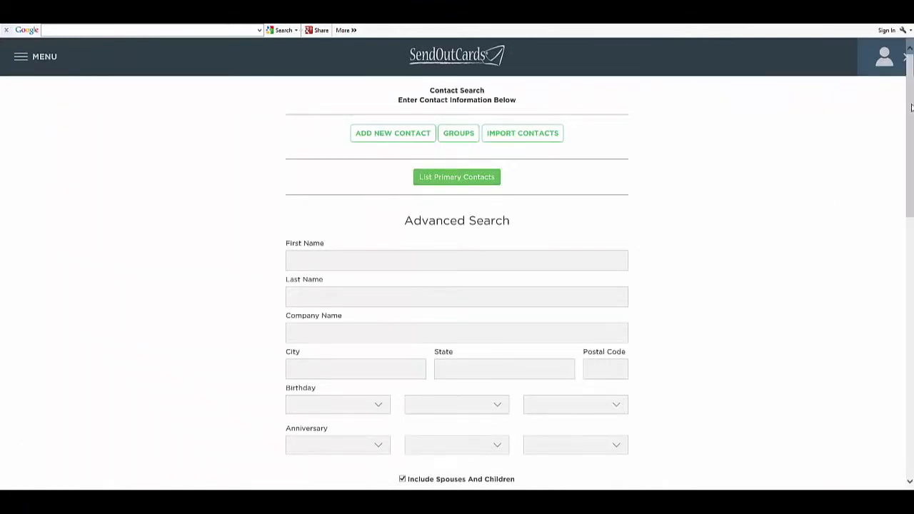
{"action": "left_click_drag", "start_coordinate": [911, 107], "coordinate": [897, 273]}
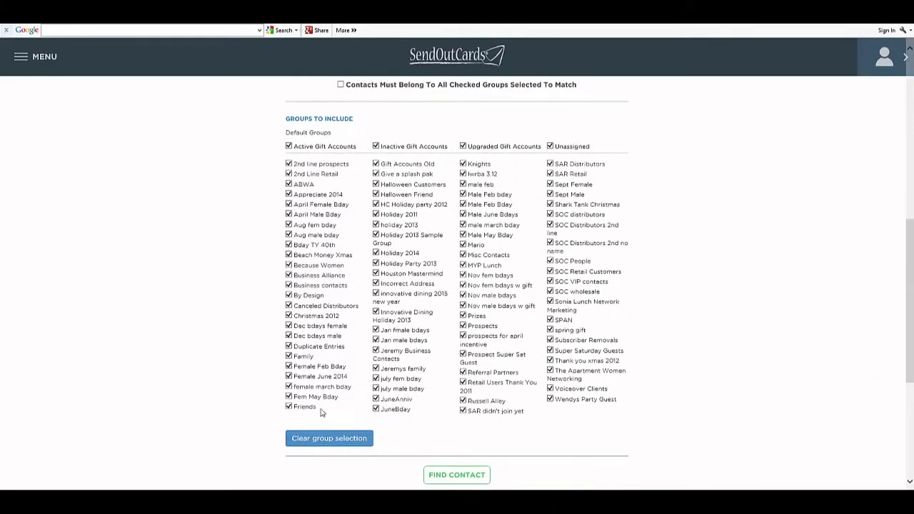
{"action": "left_click", "coordinate": [327, 443]}
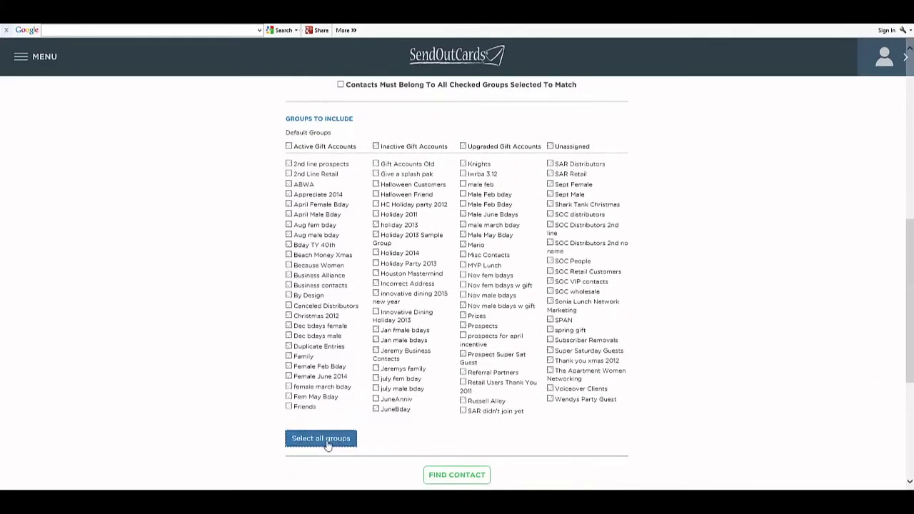
{"action": "left_click", "coordinate": [376, 254]}
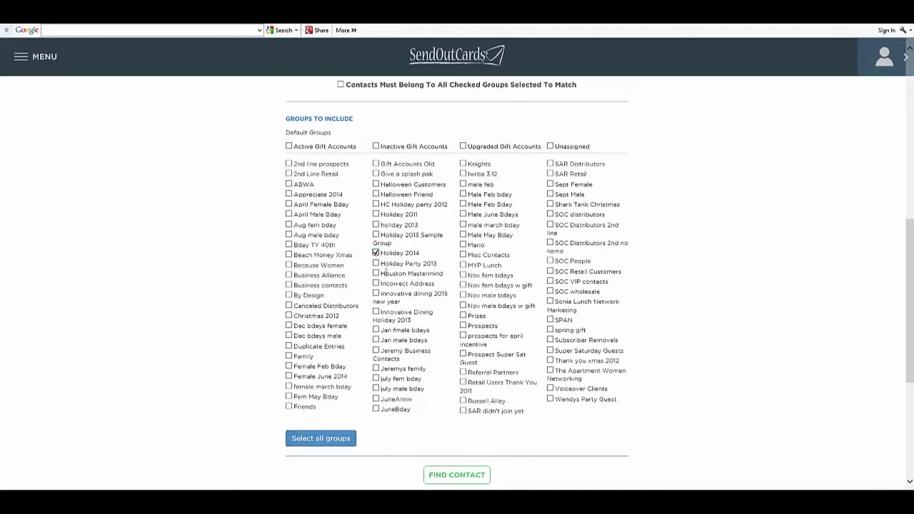
{"action": "left_click", "coordinate": [463, 475]}
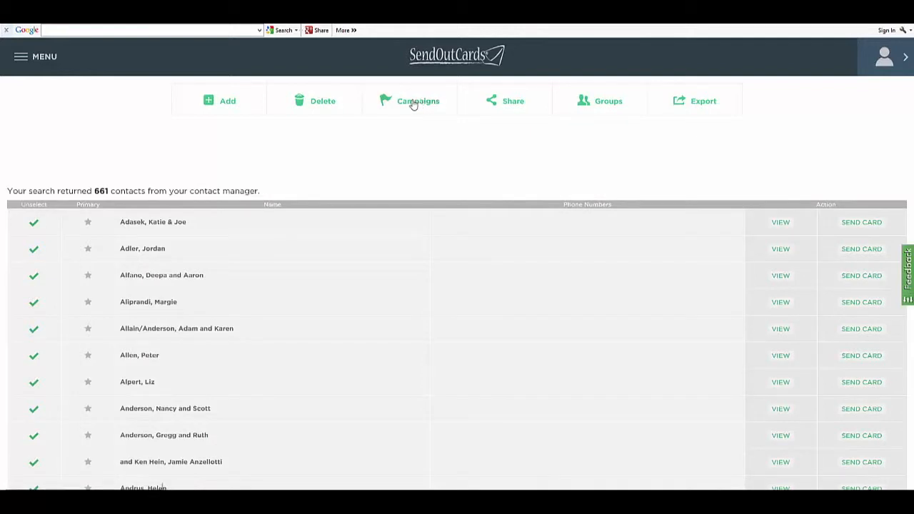
Step: Choose "Happy New Year 2015" as the campaign to send to the checked contacts
{"action": "left_click", "coordinate": [411, 104]}
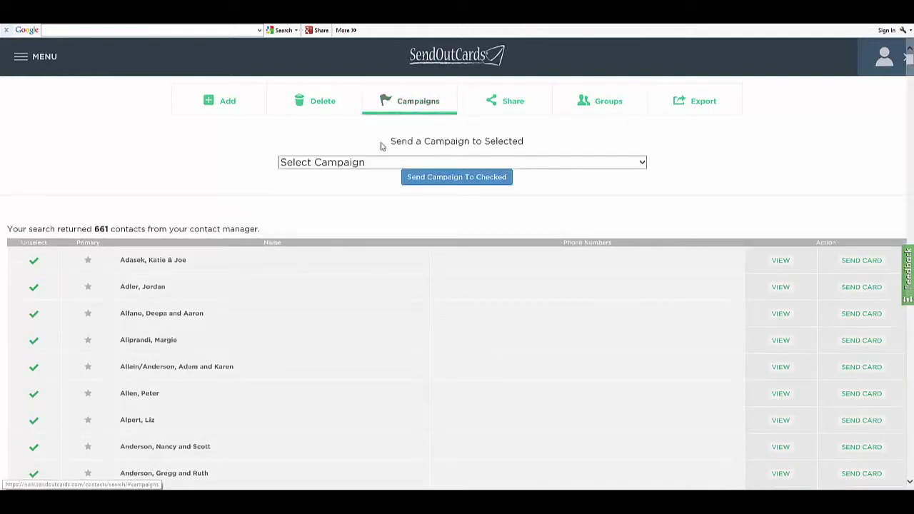
{"action": "left_click", "coordinate": [359, 163]}
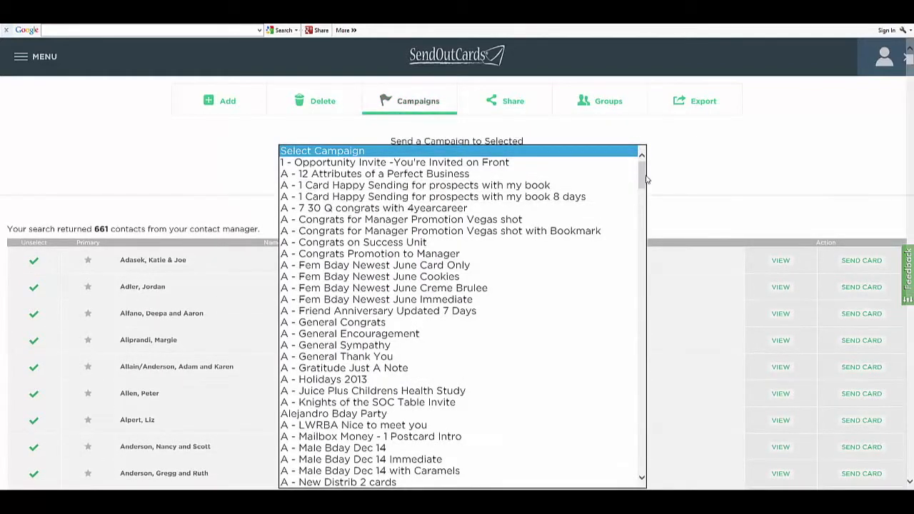
{"action": "scroll", "coordinate": [390, 399], "scroll_direction": "down", "scroll_amount": 20}
{"action": "left_click", "coordinate": [390, 400]}
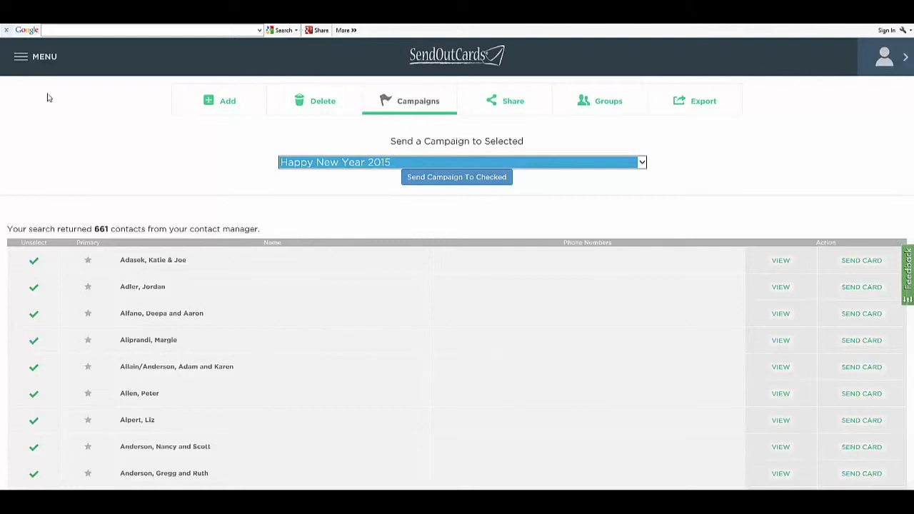
Step: Start a new contact and choose "A - Nice to Meet You" as the campaign to send to it
{"action": "left_click", "coordinate": [25, 58]}
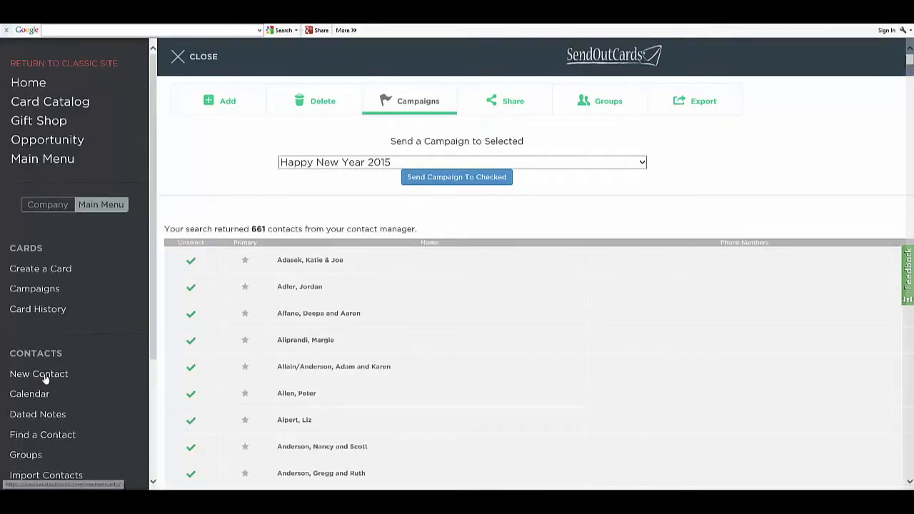
{"action": "left_click", "coordinate": [39, 374]}
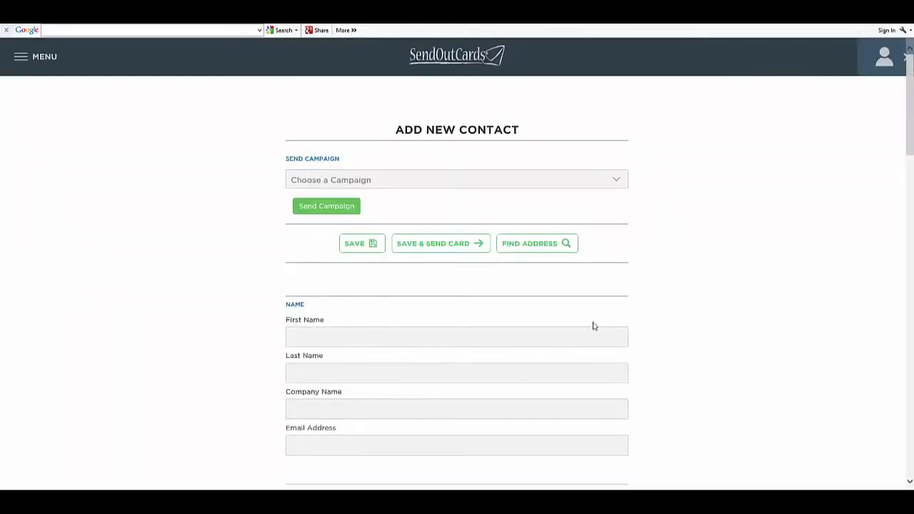
{"action": "mouse_move", "coordinate": [911, 118]}
{"action": "left_mouse_down"}
{"action": "mouse_move", "coordinate": [911, 344]}
{"action": "mouse_move", "coordinate": [905, 132]}
{"action": "left_mouse_up"}
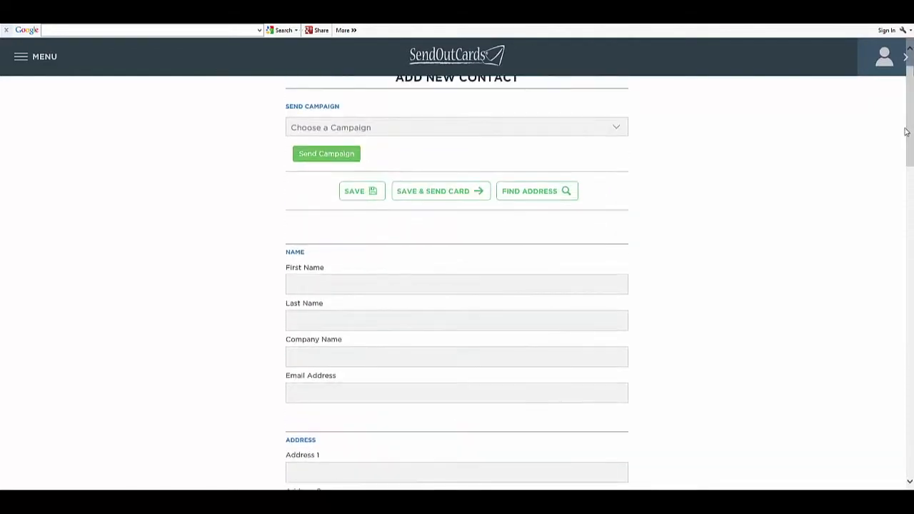
{"action": "left_click", "coordinate": [402, 128]}
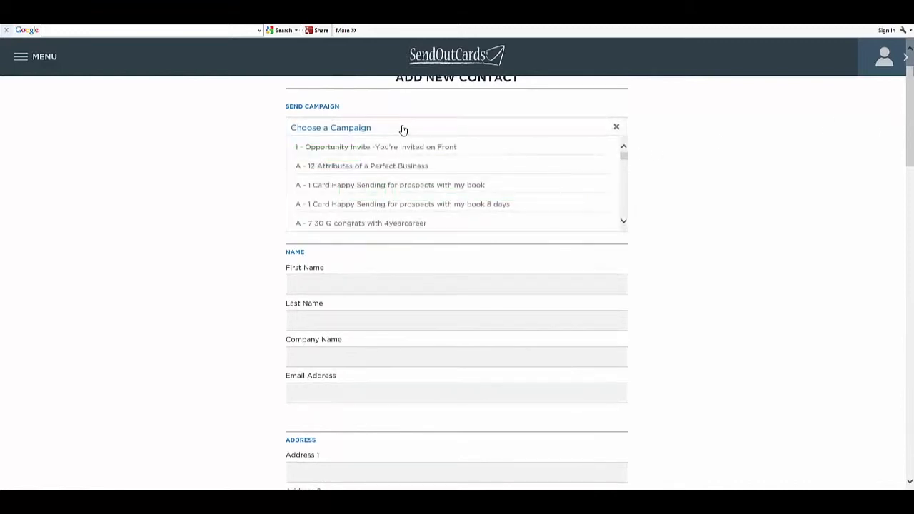
{"action": "mouse_move", "coordinate": [625, 155]}
{"action": "left_mouse_down"}
{"action": "mouse_move", "coordinate": [624, 180]}
{"action": "mouse_move", "coordinate": [624, 164]}
{"action": "left_mouse_up"}
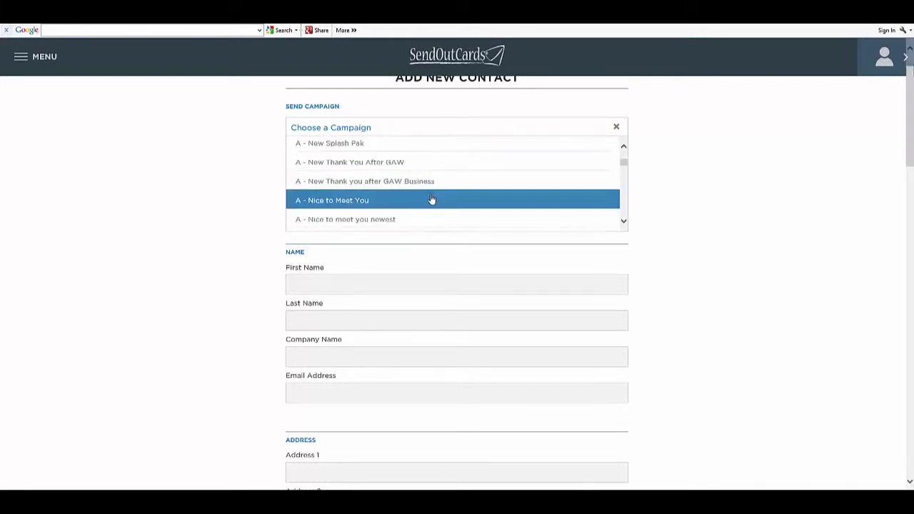
{"action": "left_click", "coordinate": [431, 200]}
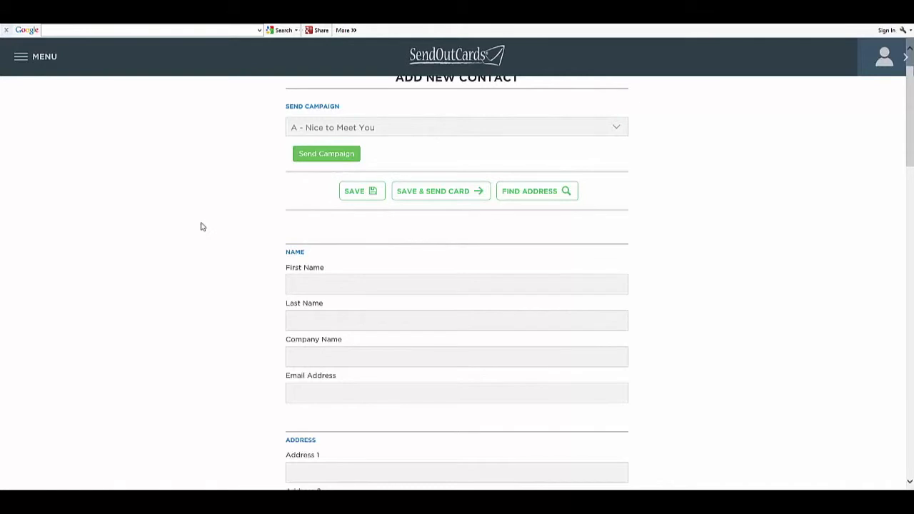
{"action": "scroll", "coordinate": [660, 240], "scroll_direction": "up", "scroll_amount": 1}
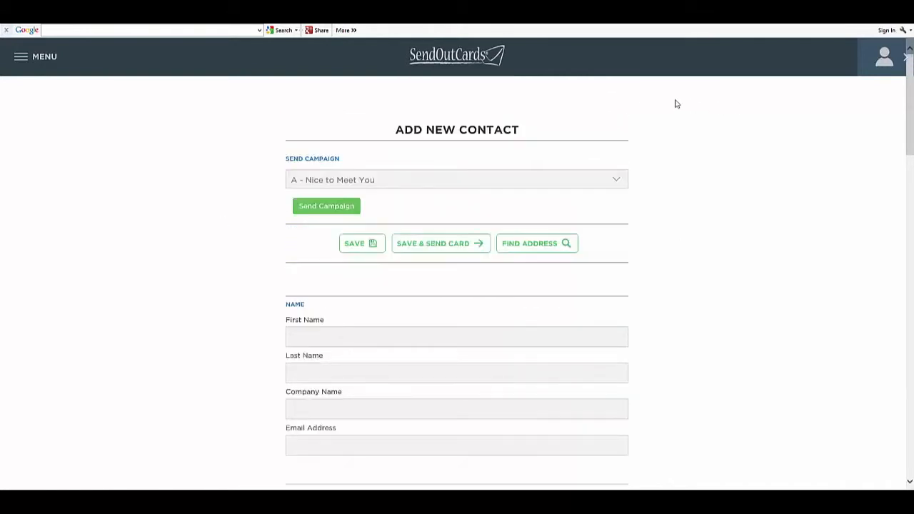
Step: Open the "A - Nice to Meet You" campaign for editing and start an additional card in it, keeping the suggested card name
{"action": "left_click", "coordinate": [21, 58]}
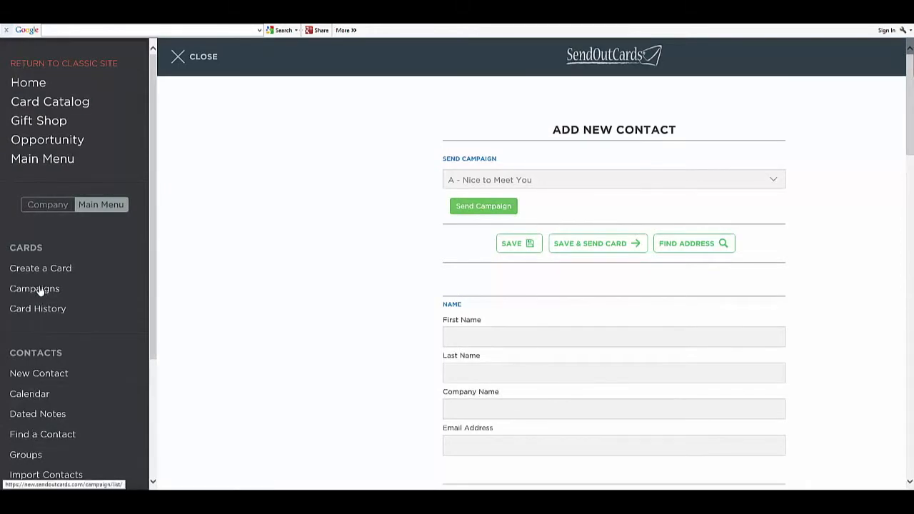
{"action": "left_click", "coordinate": [37, 288]}
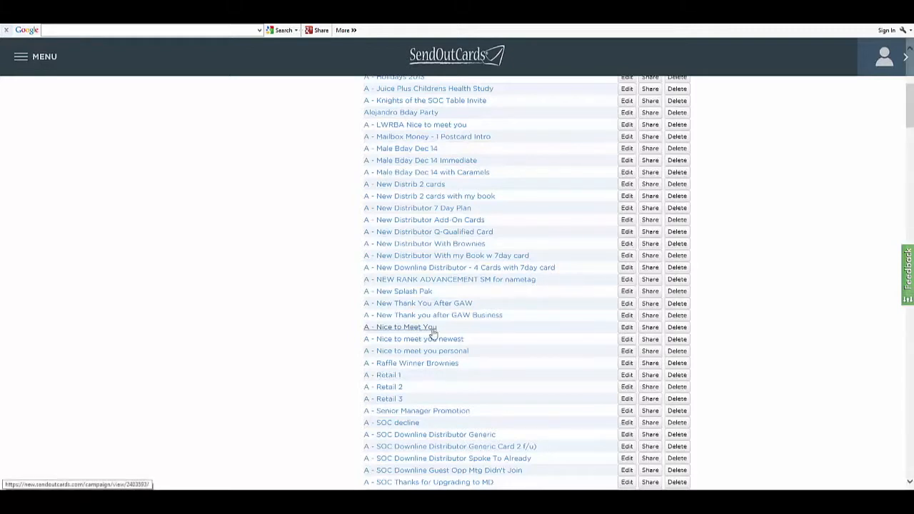
{"action": "left_click", "coordinate": [626, 329]}
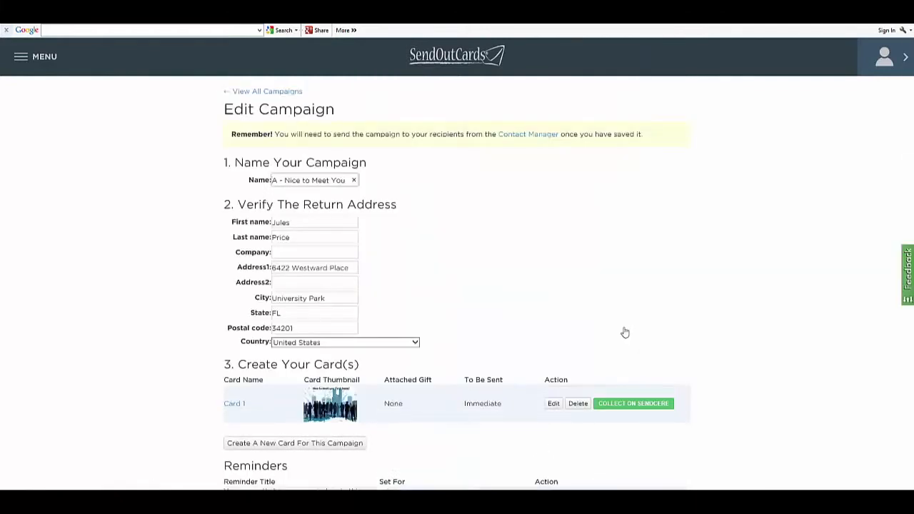
{"action": "left_click_drag", "start_coordinate": [910, 146], "coordinate": [912, 243]}
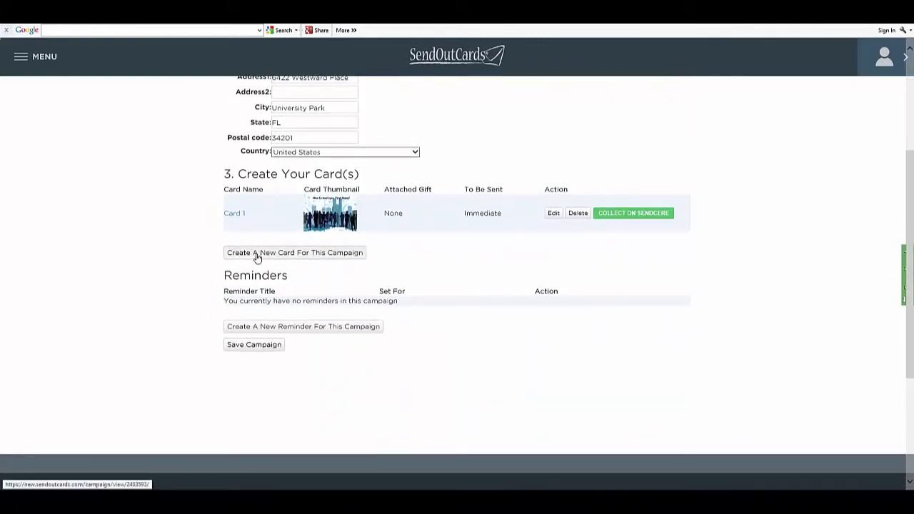
{"action": "left_click", "coordinate": [319, 257]}
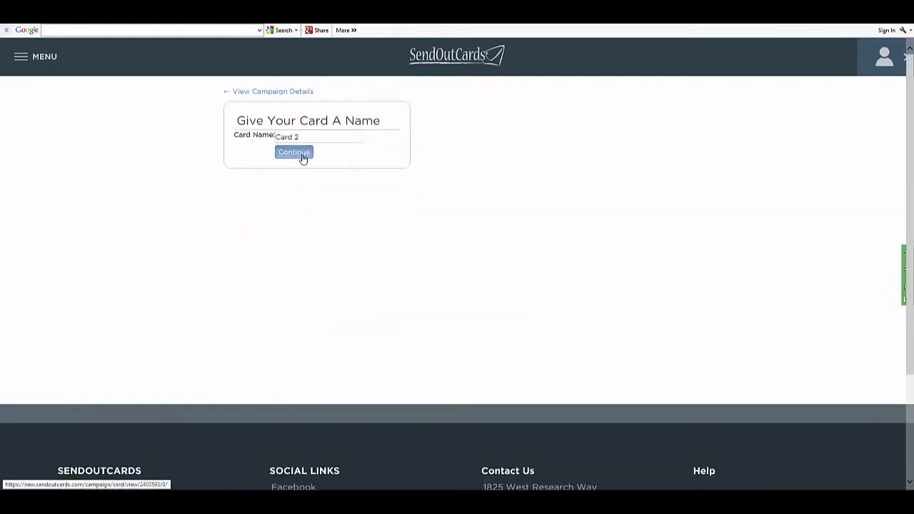
{"action": "left_click", "coordinate": [302, 158]}
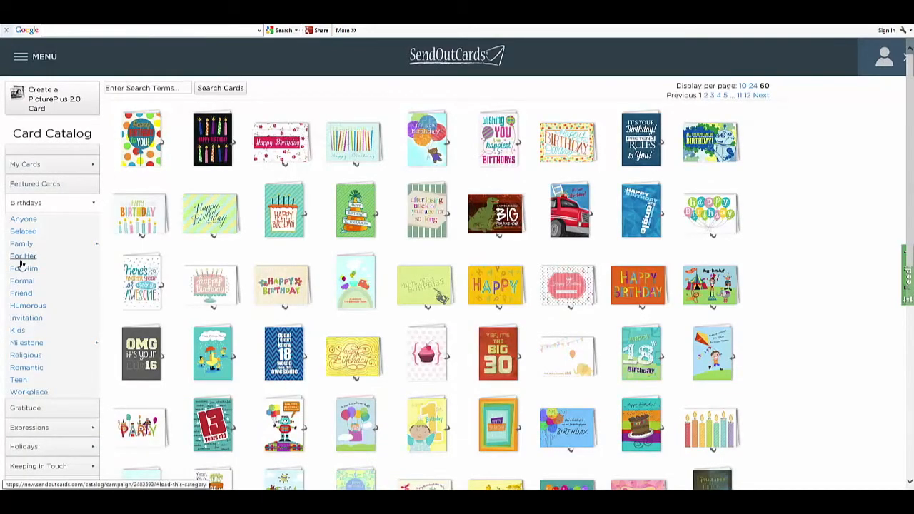
Step: Search the card catalog for "checking in", preview the baseball card's inside and cover, and create it as a 2 Panel Card
{"action": "left_click", "coordinate": [134, 86]}
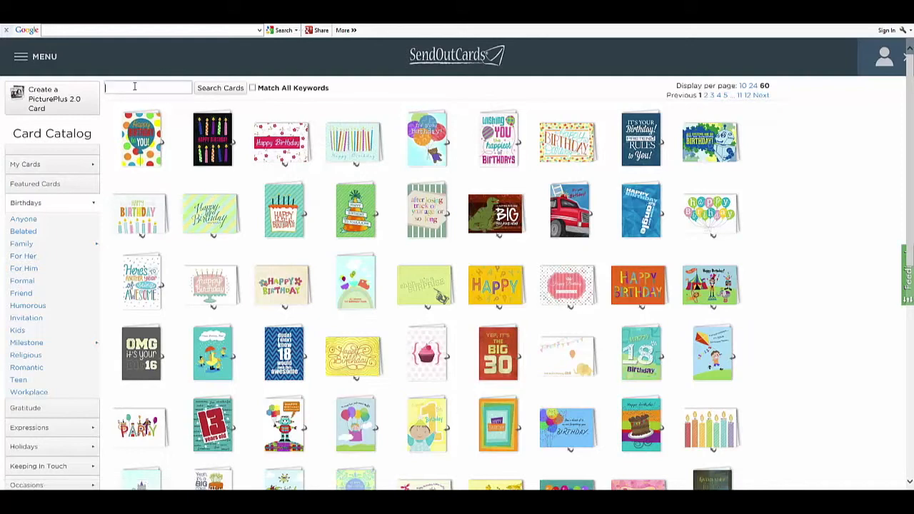
{"action": "type", "text": "checking in"}
{"action": "key", "text": "Return"}
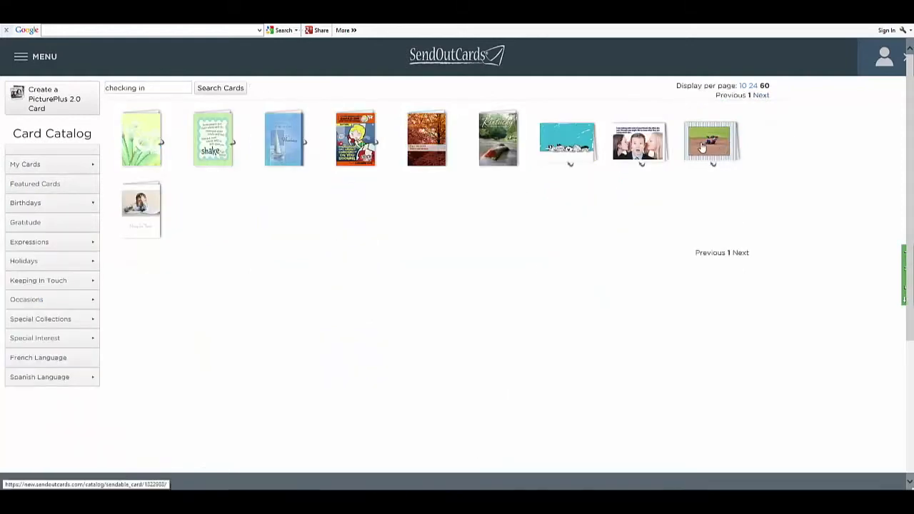
{"action": "left_click", "coordinate": [702, 147]}
{"action": "left_click", "coordinate": [512, 177]}
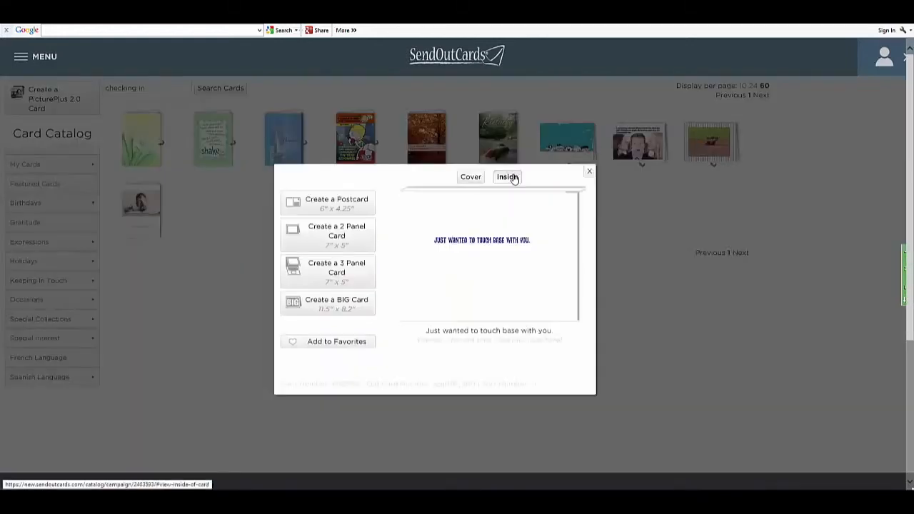
{"action": "left_click", "coordinate": [471, 177]}
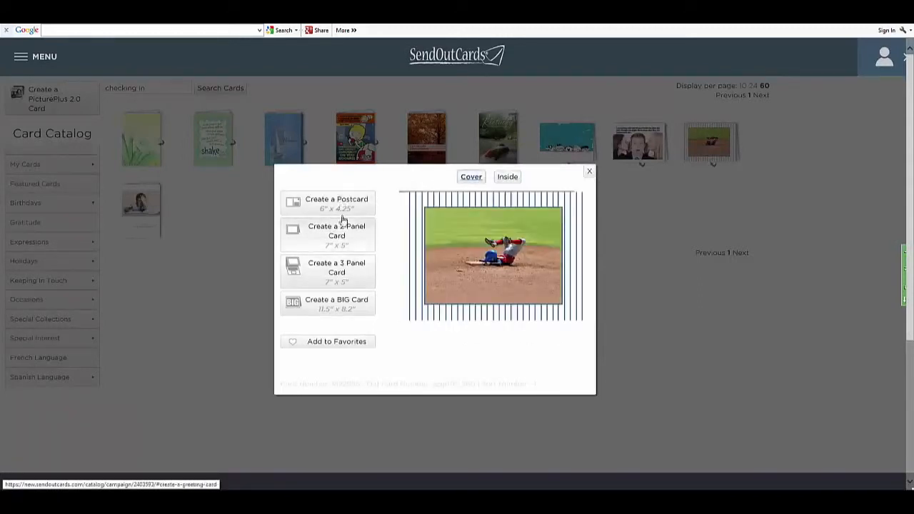
{"action": "left_click", "coordinate": [342, 237]}
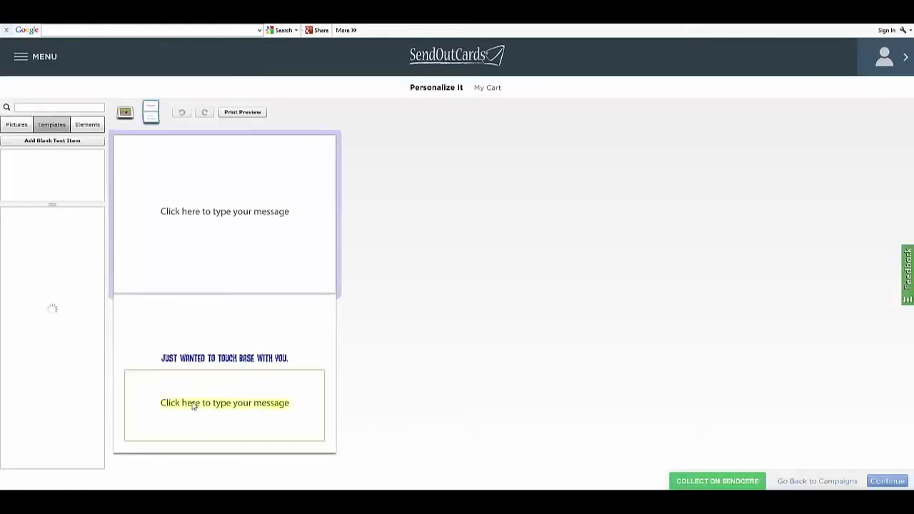
Step: Insert the first-name field, "Hi! Hope you're doing well. Just wanted to see if you need anything. Let me know how I can help! Warmest regards," and signature
{"action": "left_click", "coordinate": [193, 408]}
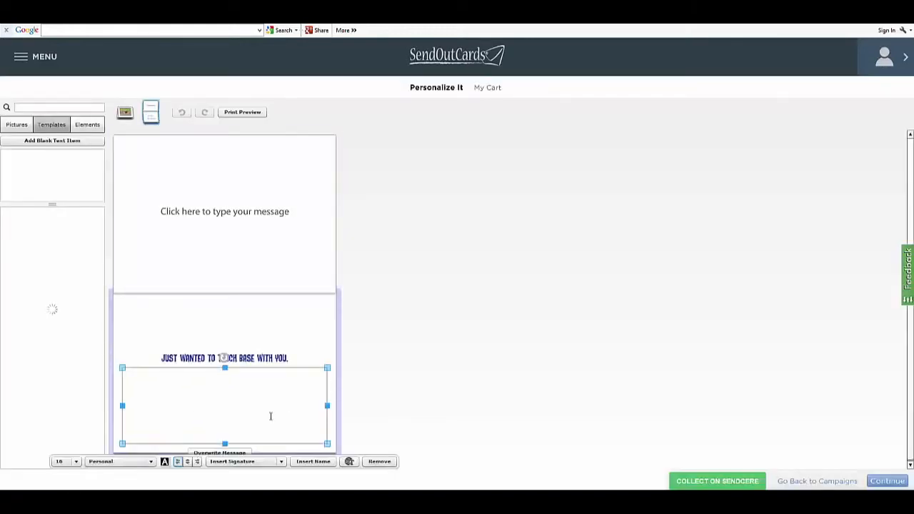
{"action": "left_click", "coordinate": [316, 462]}
{"action": "left_click", "coordinate": [313, 422]}
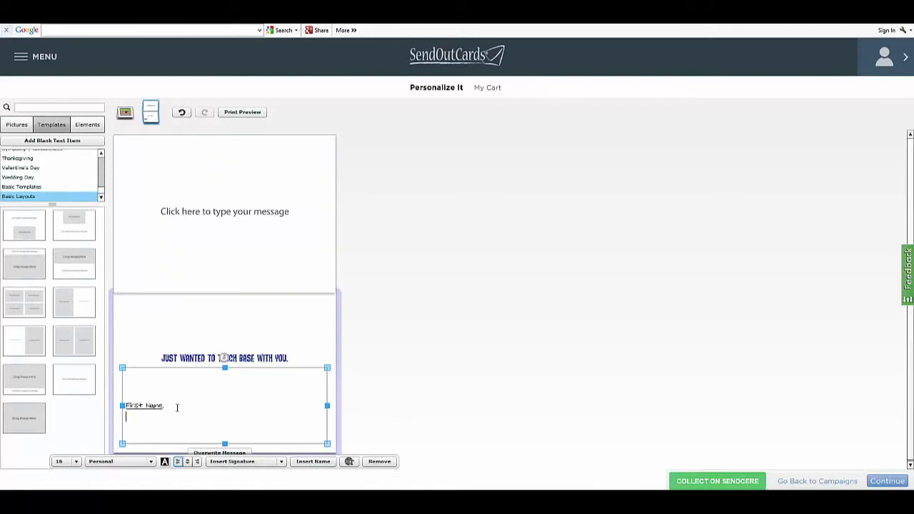
{"action": "type", "text": "Hi!  Hope you're doing well.  Just wanted to see if you need anything.  Let me know how I can help! Warmest regards, Jules"}
{"action": "left_click", "coordinate": [491, 361]}
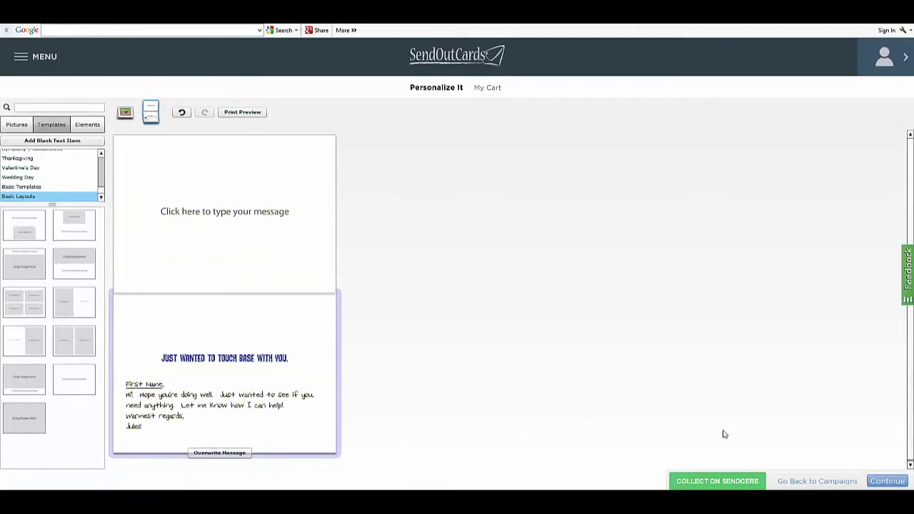
Step: Continue without a gift, schedule the card for 3 Months After Immediate, save it back to the campaign and review the card list
{"action": "left_click", "coordinate": [888, 482]}
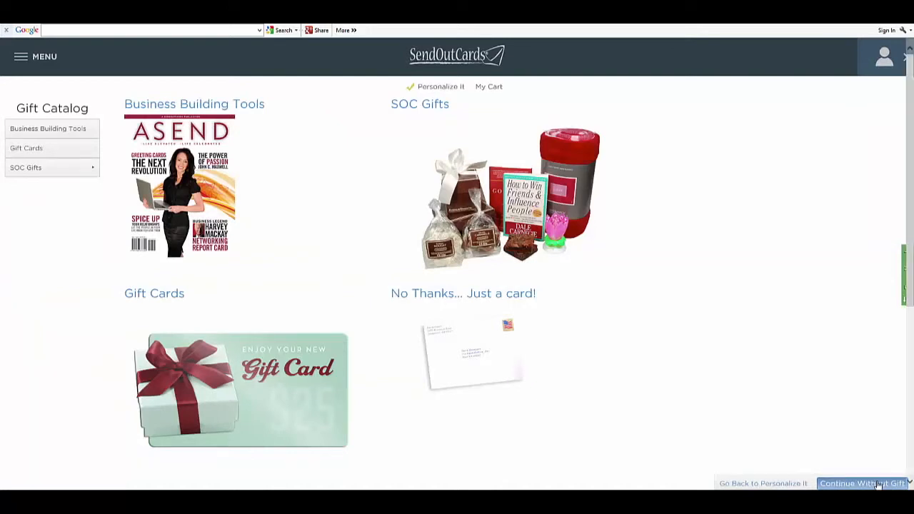
{"action": "left_click", "coordinate": [877, 483]}
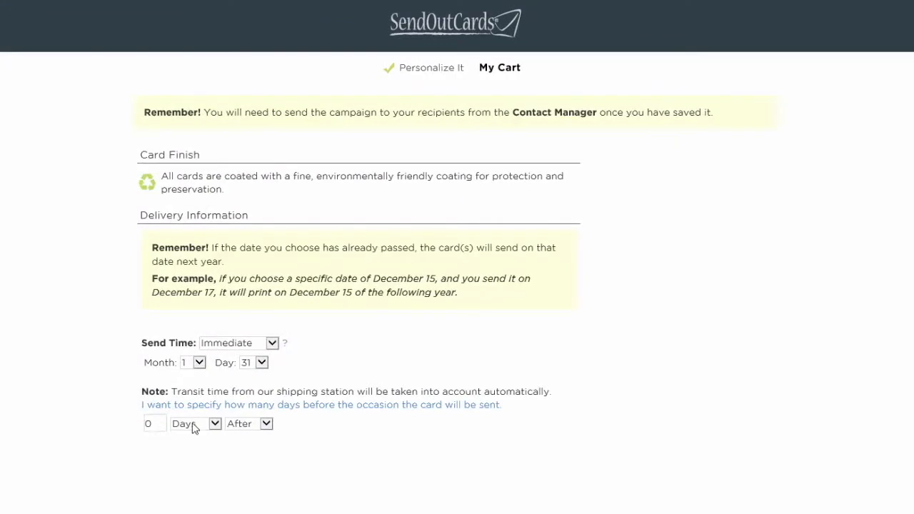
{"action": "left_click", "coordinate": [216, 426]}
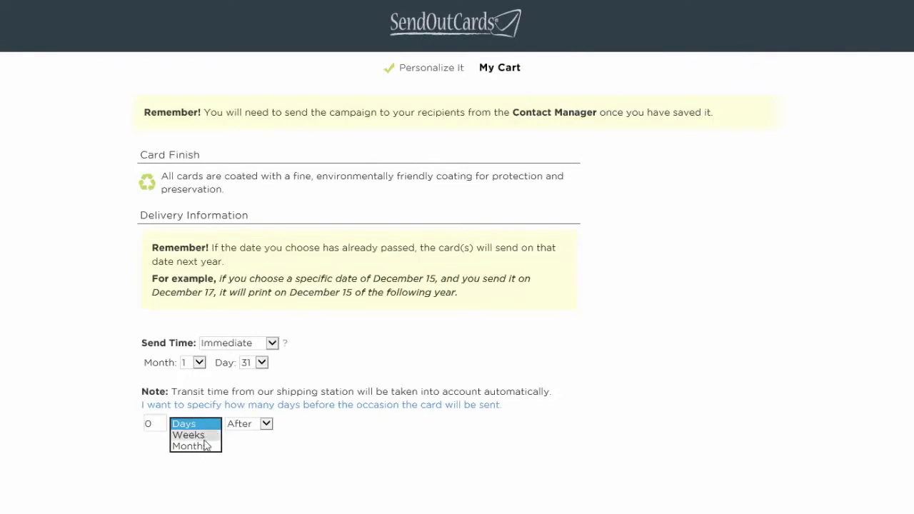
{"action": "left_click", "coordinate": [203, 446]}
{"action": "left_click_drag", "start_coordinate": [162, 426], "coordinate": [116, 427]}
{"action": "type", "text": "3"}
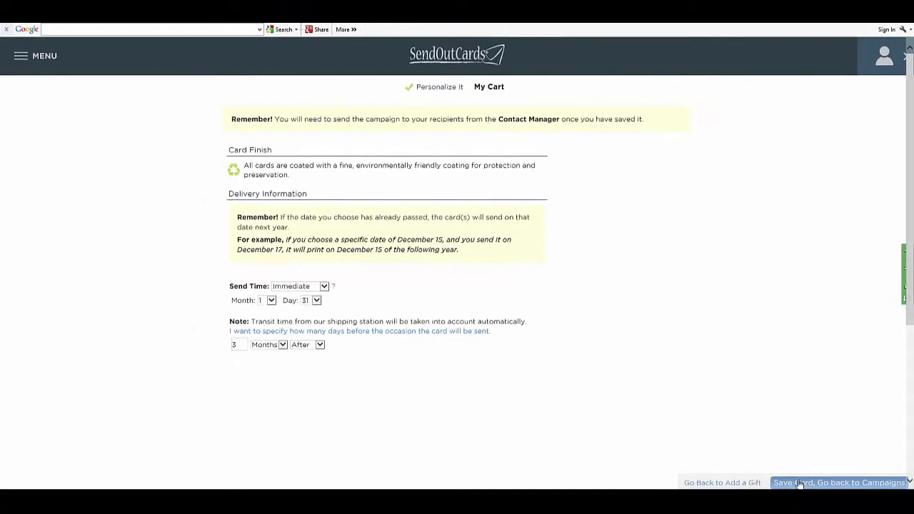
{"action": "left_click", "coordinate": [800, 484]}
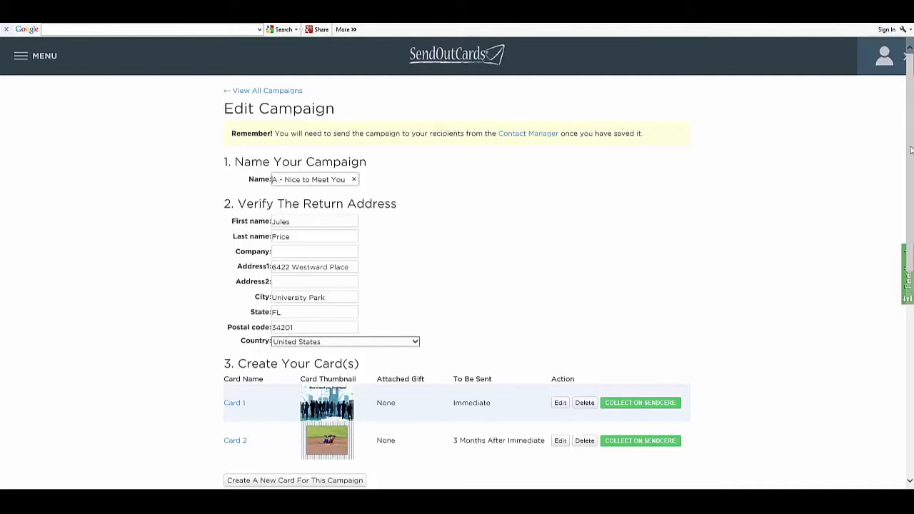
{"action": "left_click_drag", "start_coordinate": [911, 150], "coordinate": [911, 124]}
{"action": "scroll", "coordinate": [911, 228], "scroll_direction": "down", "scroll_amount": 3}
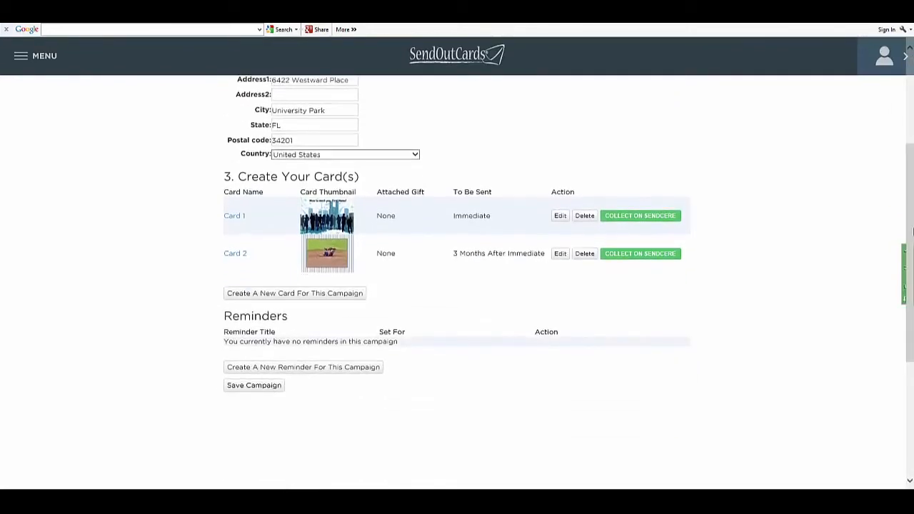